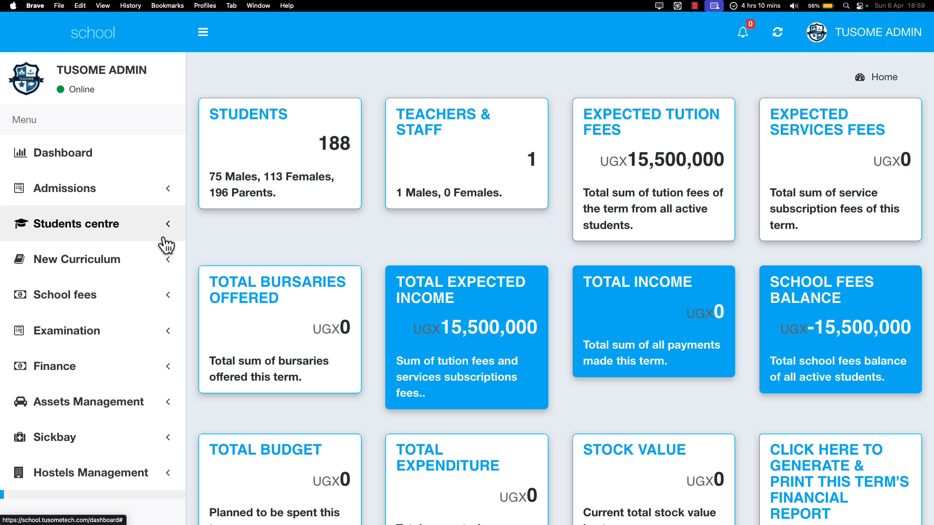
# - Open the System Configuration list from the system administration section
pyautogui.scroll(-10, 166, 246)
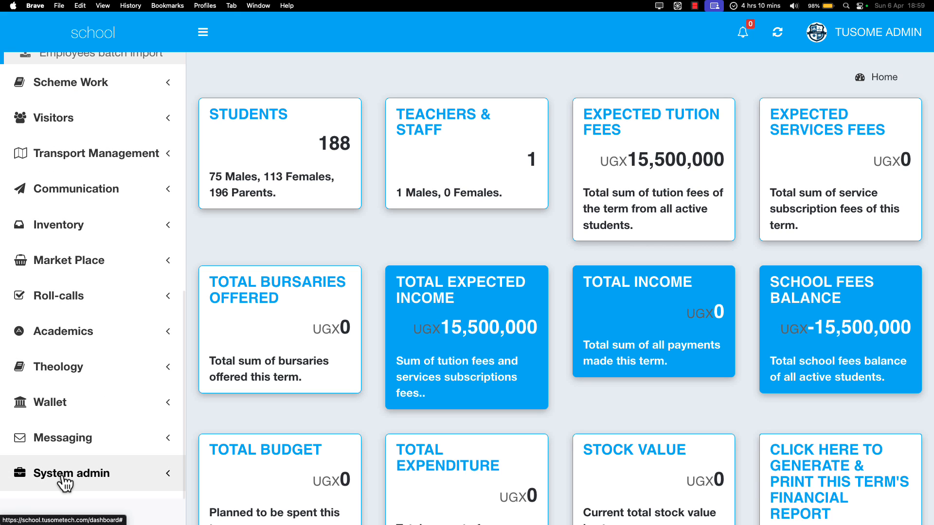
pyautogui.scroll(1, 63, 481)
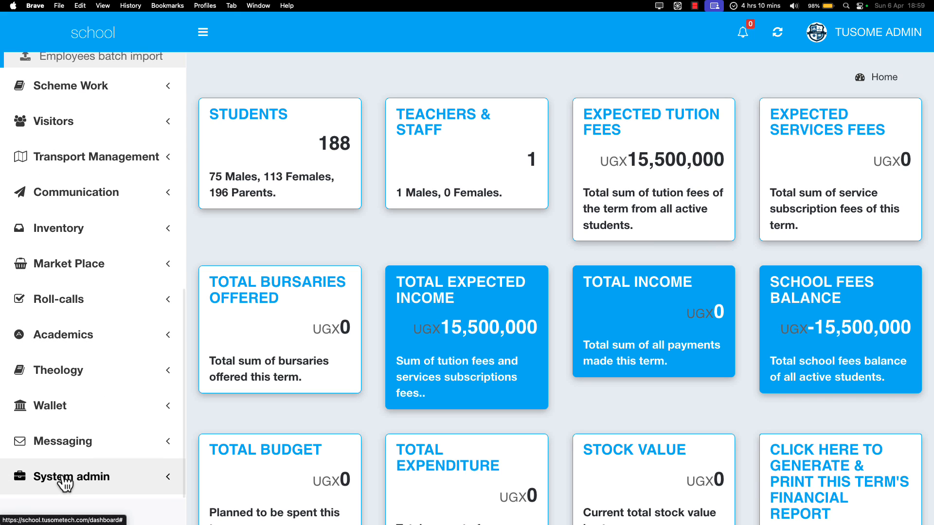
pyautogui.click(65, 479)
pyautogui.scroll(-5, 65, 482)
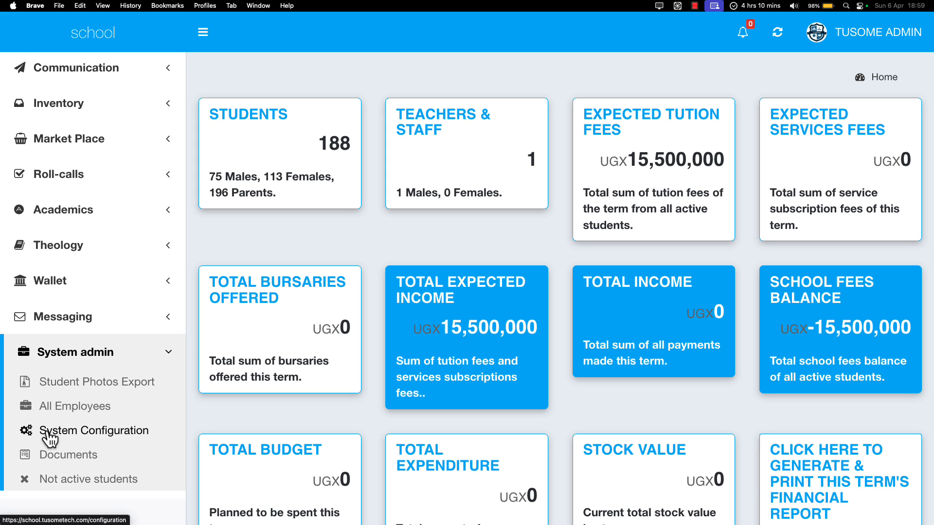
pyautogui.click(86, 435)
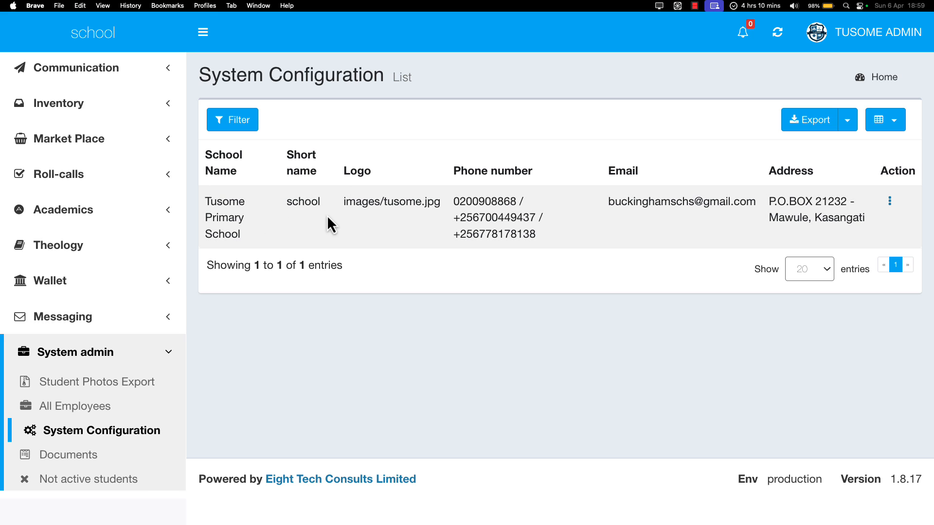
# - Open the Tusome Primary School configuration record for editing and skim through its form
pyautogui.click(891, 204)
pyautogui.click(874, 217)
pyautogui.scroll(-5, 379, 254)
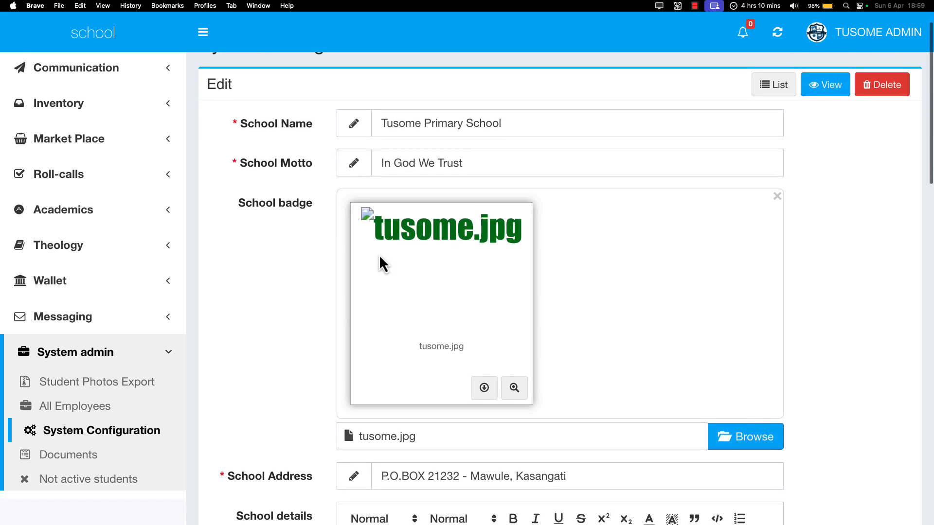
pyautogui.scroll(-10, 378, 255)
pyautogui.scroll(15, 379, 255)
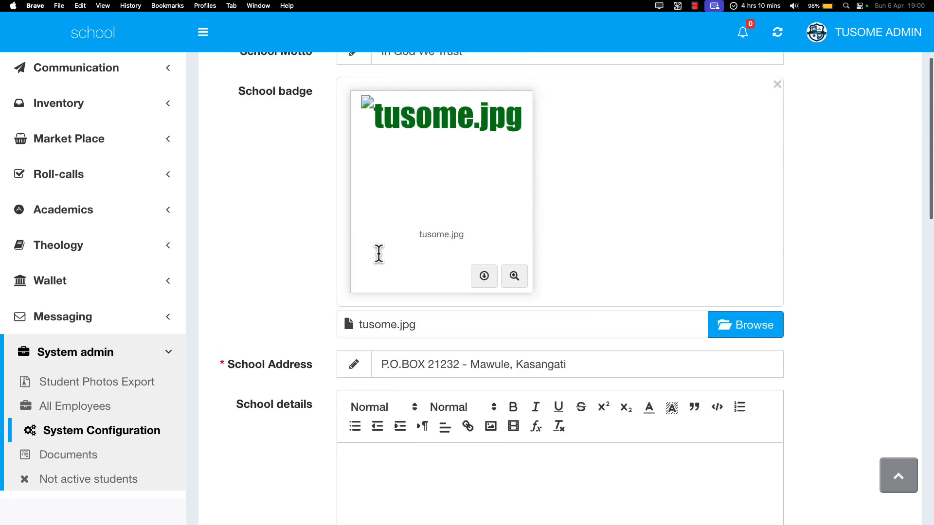
pyautogui.scroll(2, 379, 260)
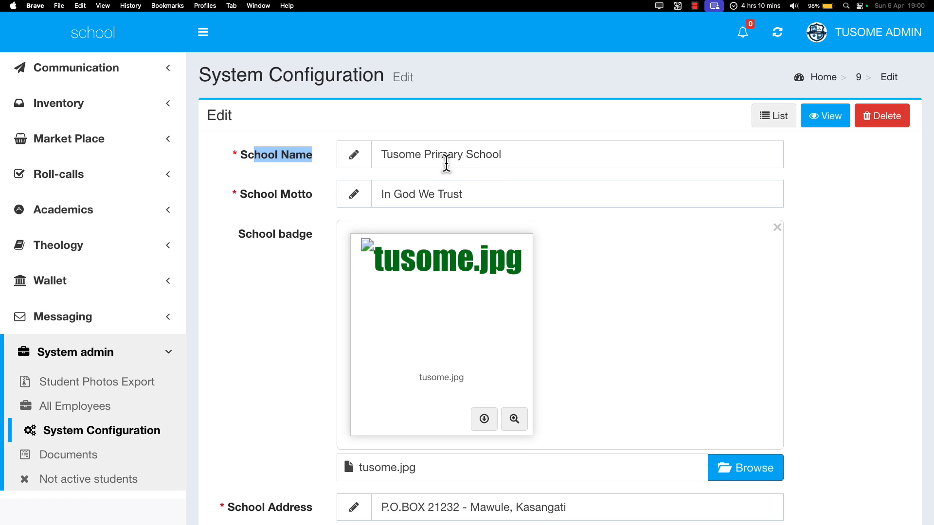
# - Review the school name, motto, badge, address and school details fields in the configuration form
pyautogui.click(392, 151)
pyautogui.moveTo(392, 152); pyautogui.dragTo(510, 151)
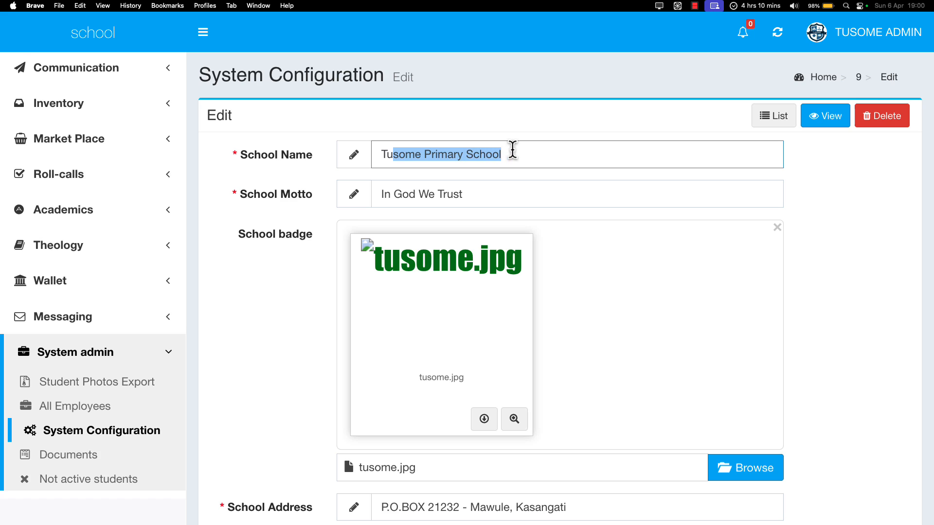
pyautogui.moveTo(374, 197); pyautogui.dragTo(480, 199)
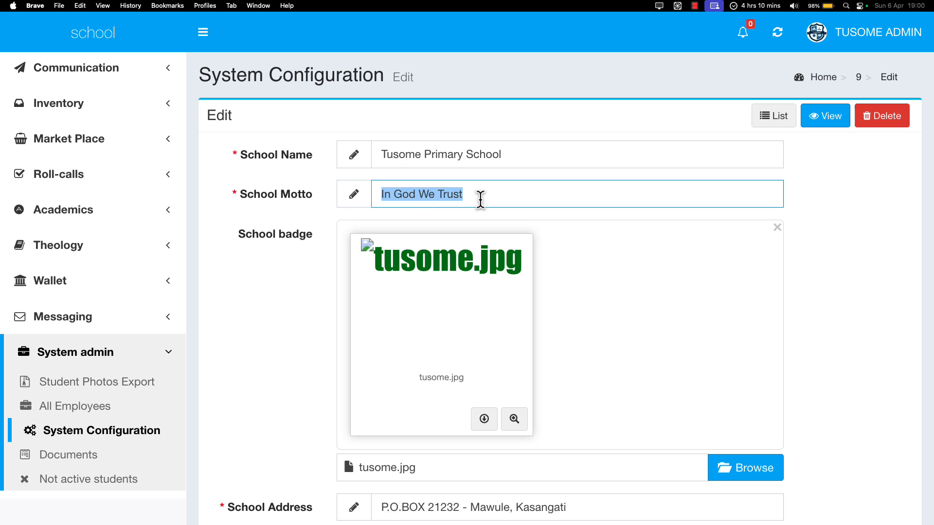
pyautogui.scroll(-1, 445, 352)
pyautogui.scroll(-2, 446, 351)
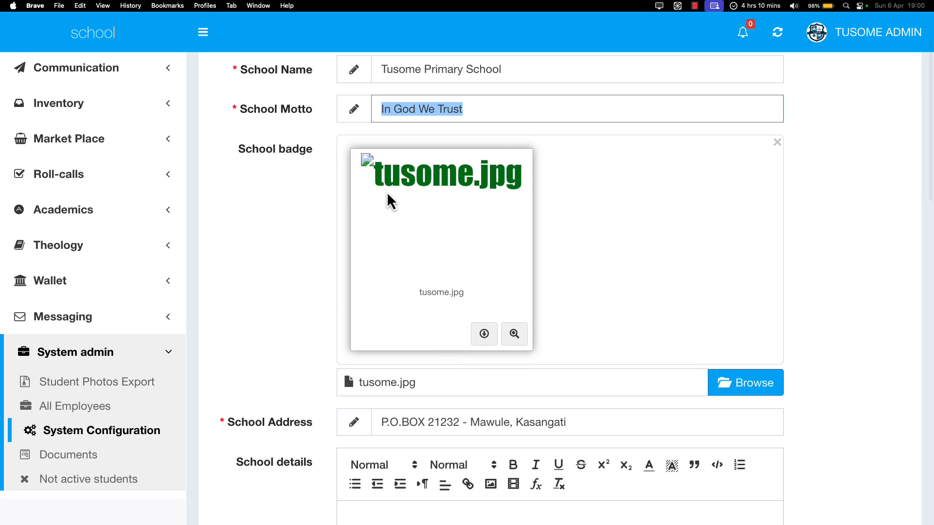
pyautogui.scroll(-5, 455, 334)
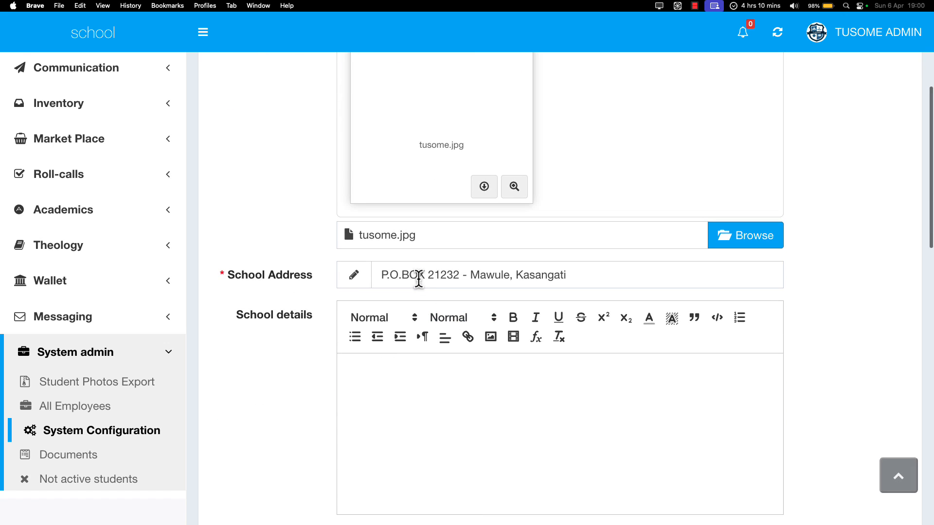
pyautogui.moveTo(402, 275); pyautogui.dragTo(534, 271)
pyautogui.scroll(-2, 537, 275)
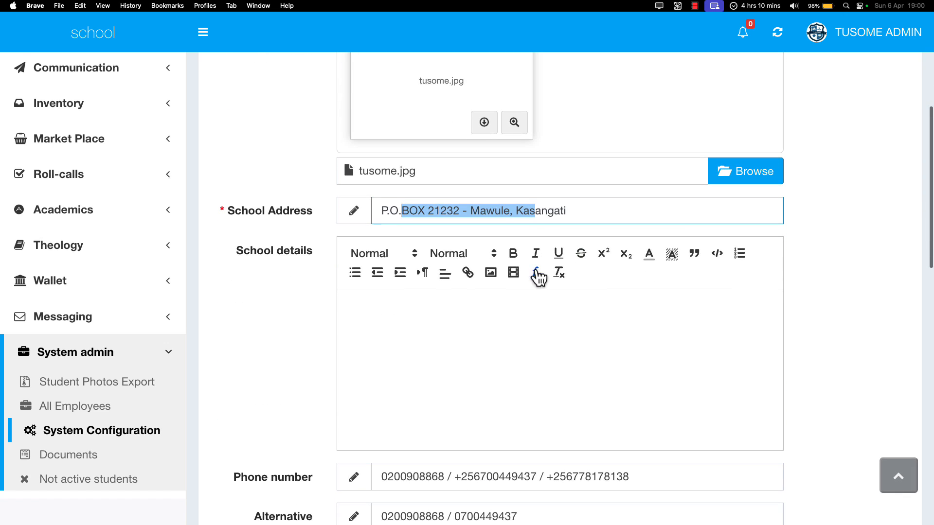
pyautogui.click(247, 260)
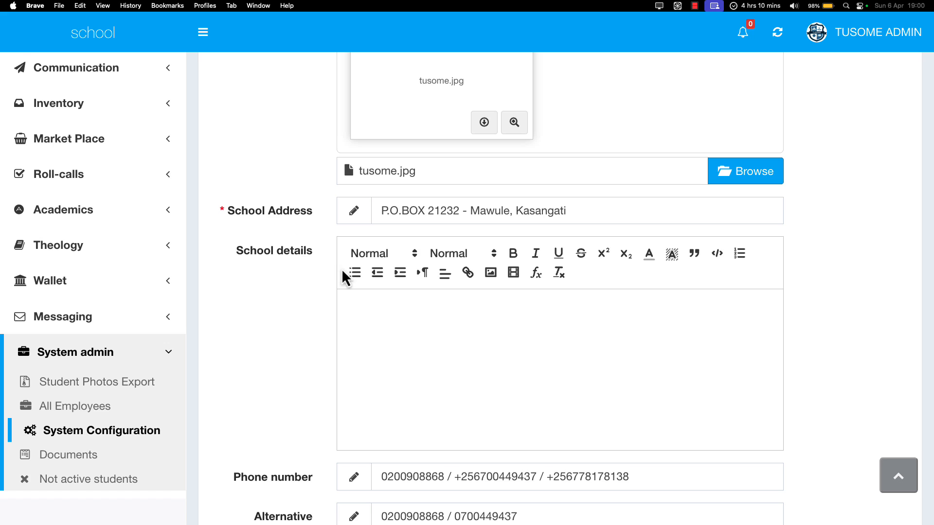
pyautogui.scroll(-1, 407, 377)
pyautogui.click(405, 378)
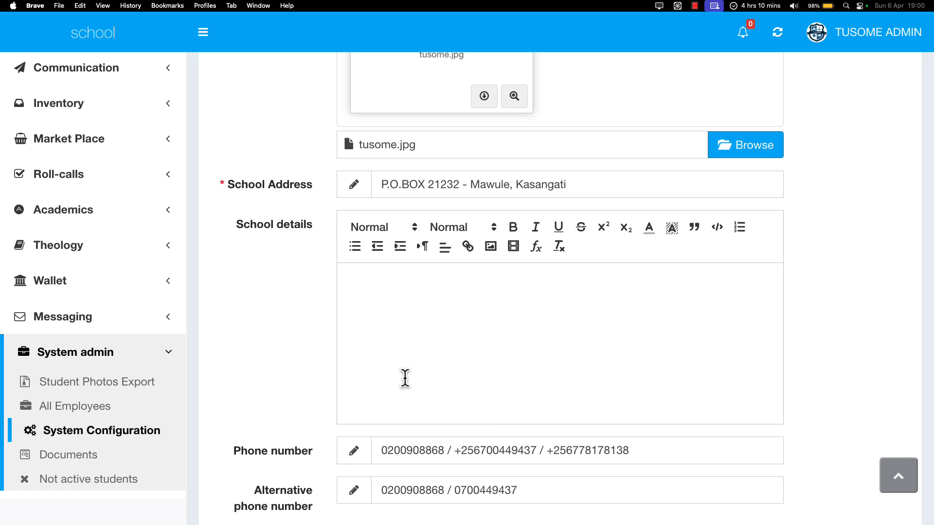
pyautogui.scroll(-2, 413, 353)
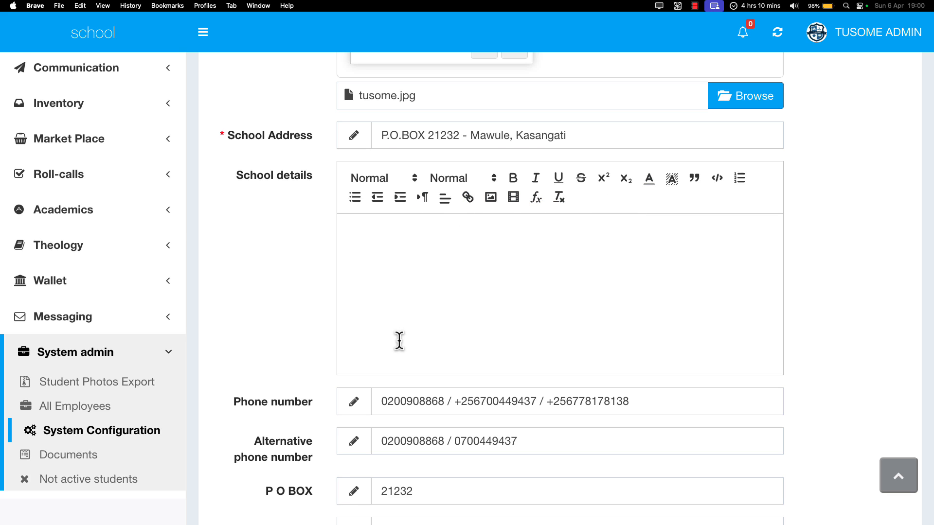
# - Review the school's contact fields: phone number, alternative phone number, P O BOX and email
pyautogui.scroll(-5, 399, 340)
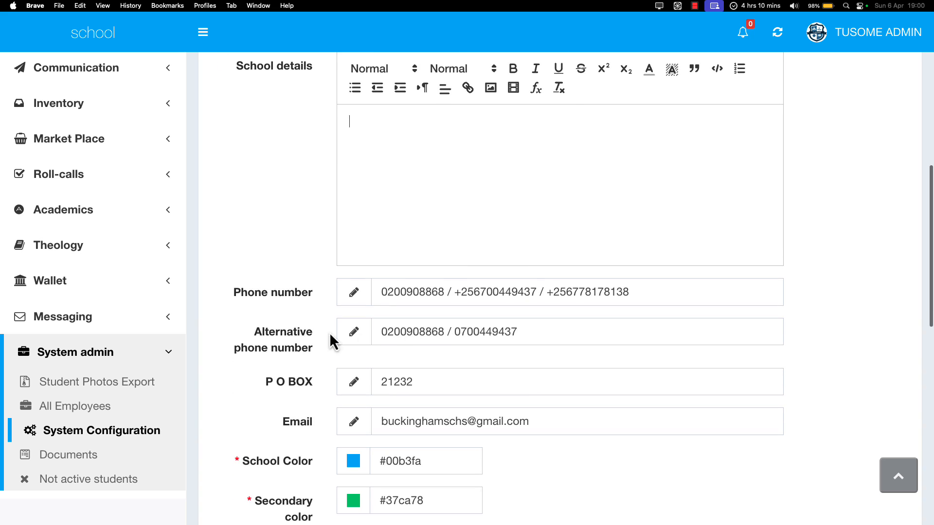
pyautogui.moveTo(255, 295); pyautogui.dragTo(327, 301)
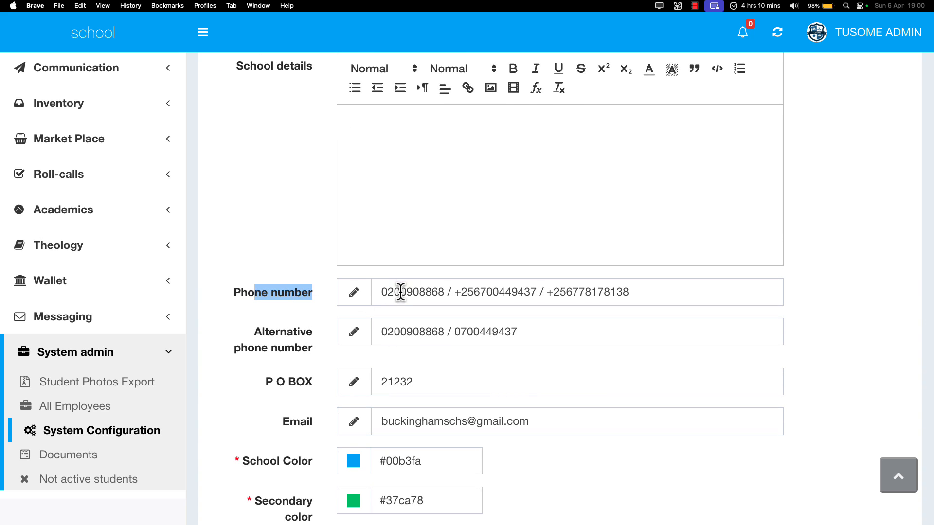
pyautogui.moveTo(400, 292)
pyautogui.mouseDown()
pyautogui.moveTo(619, 293)
pyautogui.moveTo(411, 298)
pyautogui.mouseUp()
pyautogui.click(615, 293)
pyautogui.scroll(-1, 314, 351)
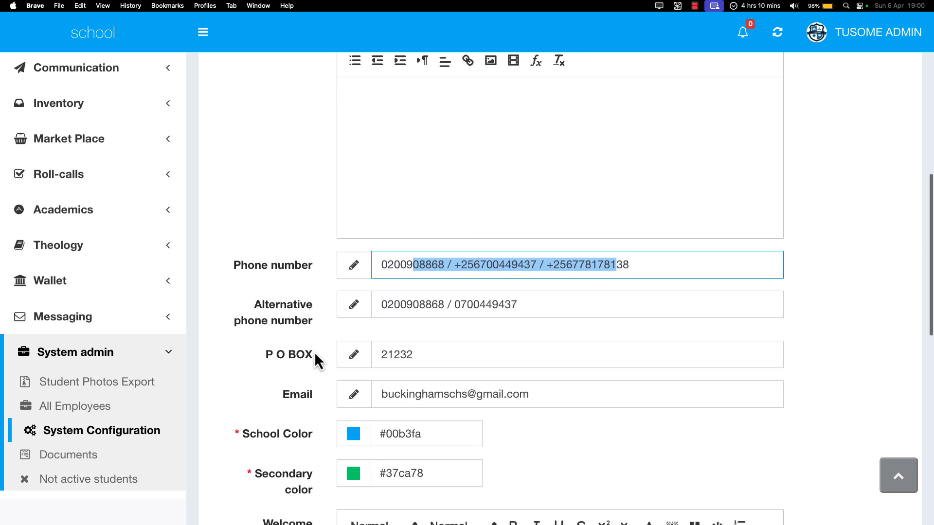
pyautogui.scroll(-1, 314, 351)
pyautogui.click(477, 286)
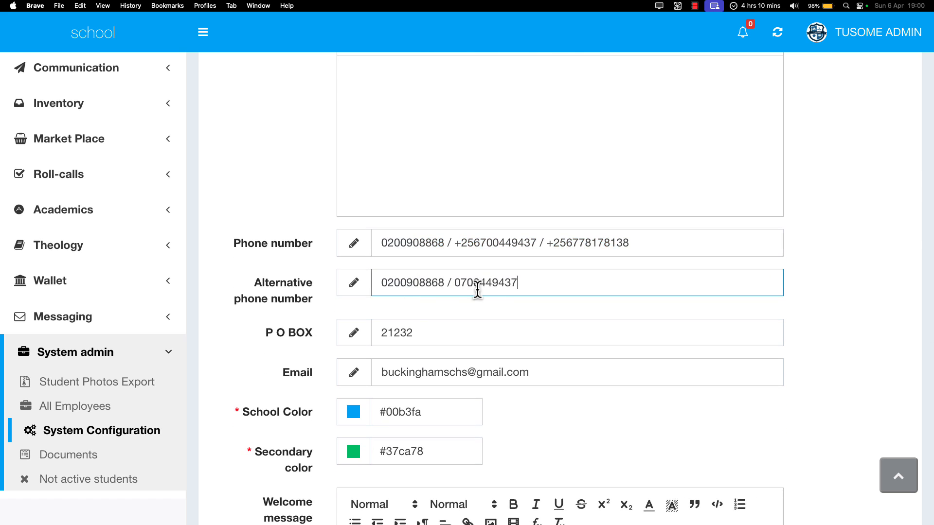
pyautogui.scroll(-2, 503, 290)
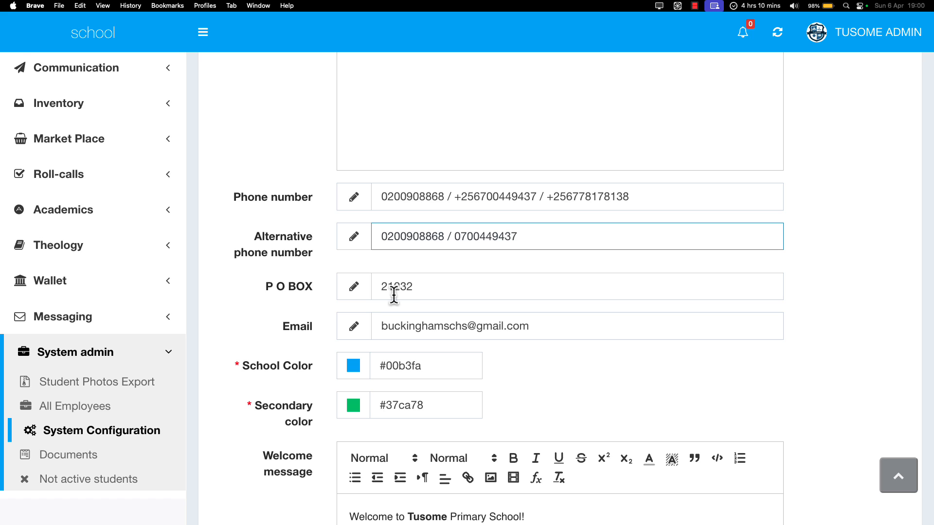
pyautogui.moveTo(375, 286); pyautogui.dragTo(442, 286)
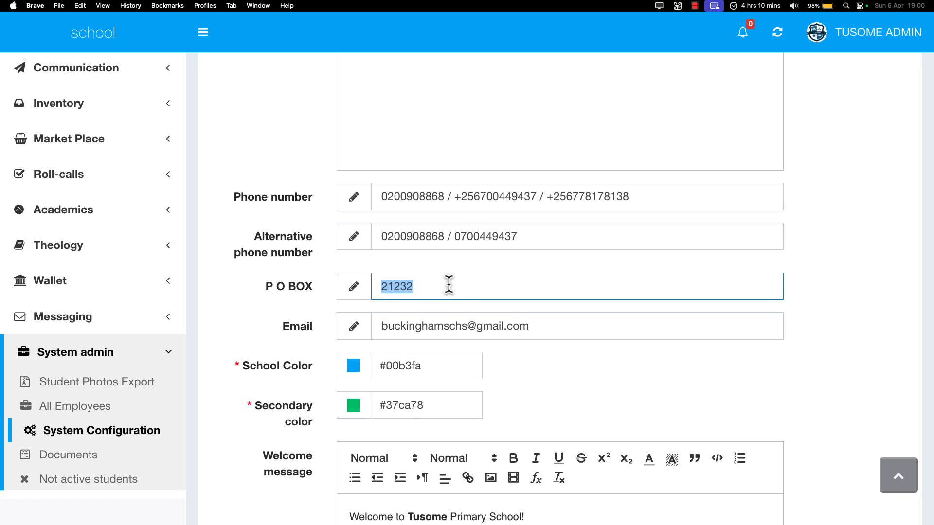
pyautogui.scroll(-4, 448, 285)
pyautogui.moveTo(387, 240); pyautogui.dragTo(532, 235)
pyautogui.scroll(1, 423, 205)
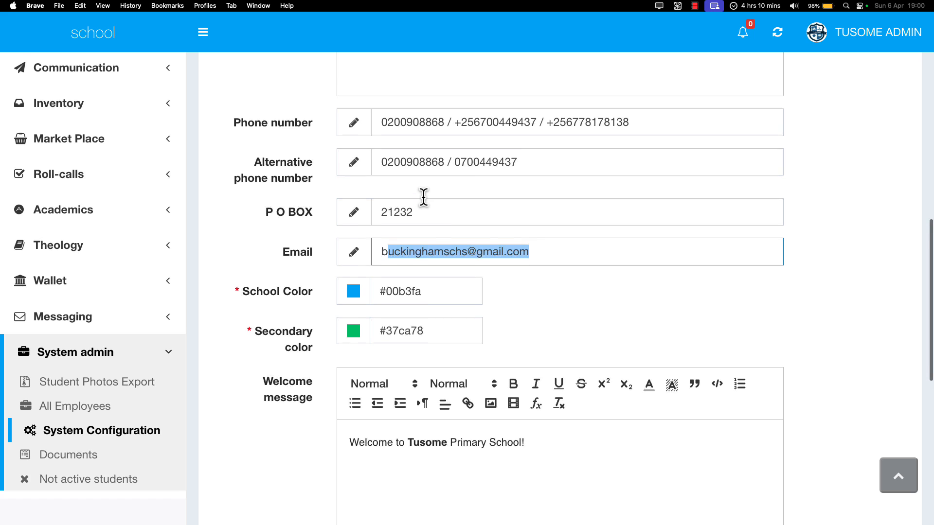
pyautogui.scroll(2, 423, 197)
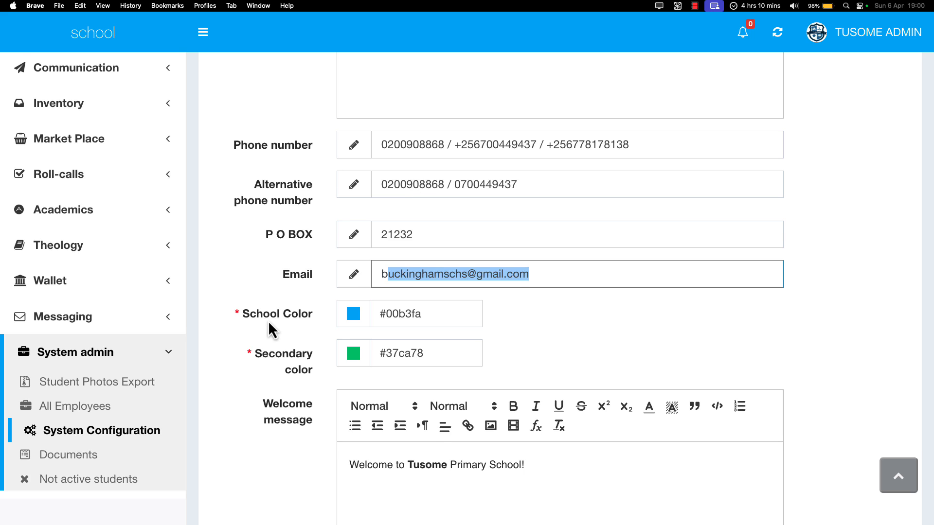
# - Examine the School Color field with its color picker, and the welcome message text
pyautogui.scroll(-5, 267, 320)
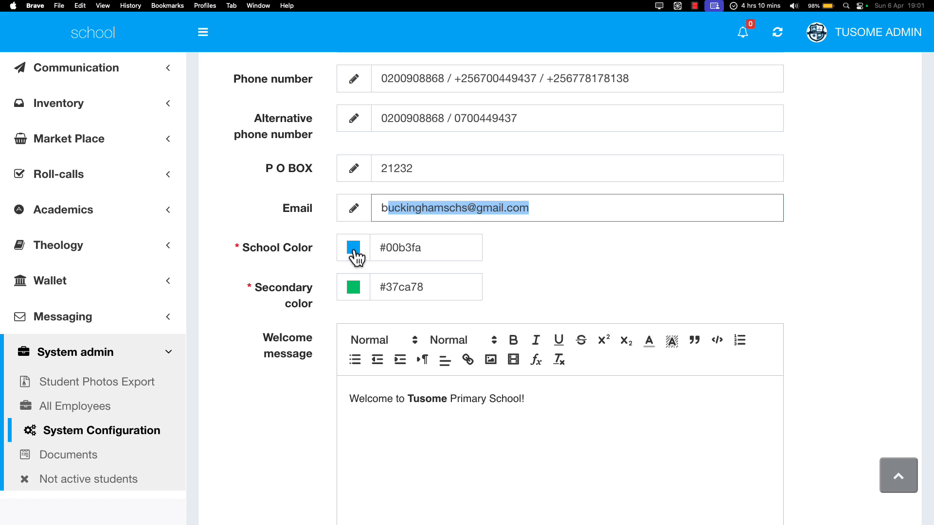
pyautogui.click(354, 251)
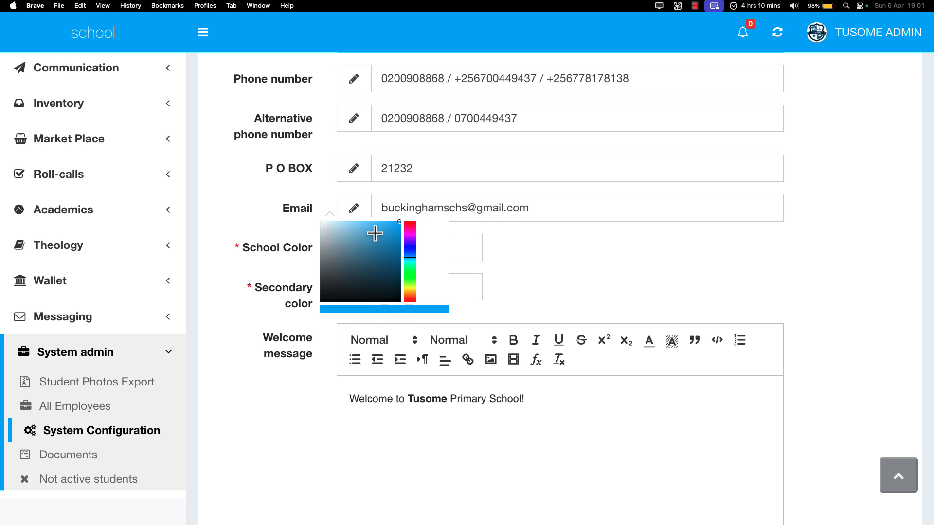
pyautogui.click(269, 273)
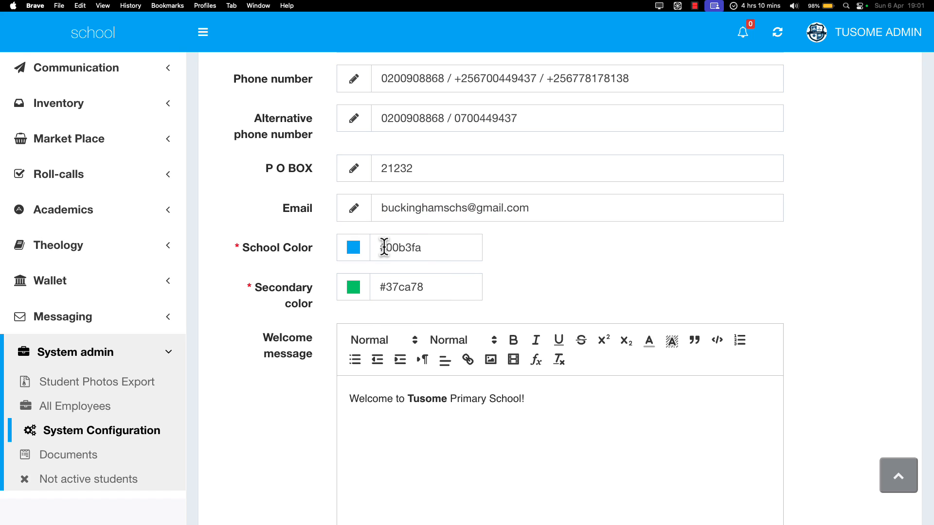
pyautogui.moveTo(383, 247); pyautogui.dragTo(469, 253)
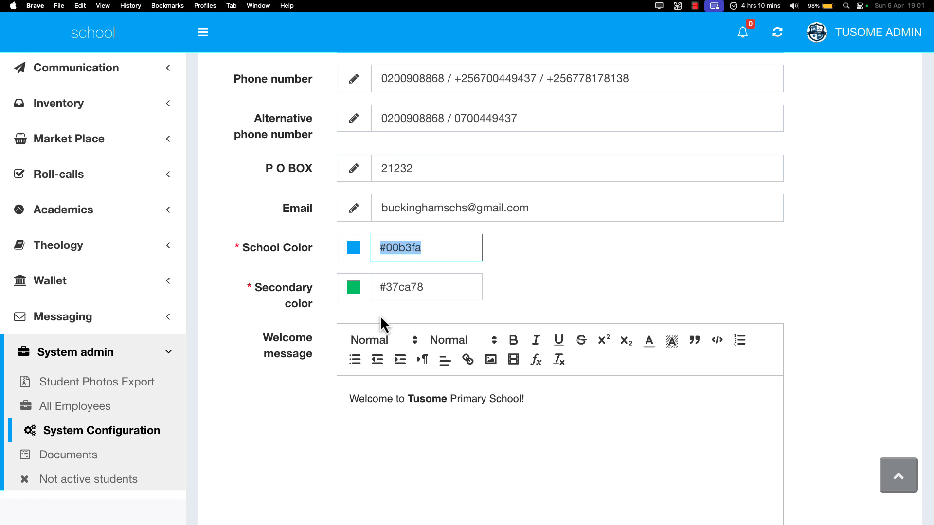
pyautogui.scroll(-3, 381, 315)
pyautogui.moveTo(283, 271); pyautogui.dragTo(330, 289)
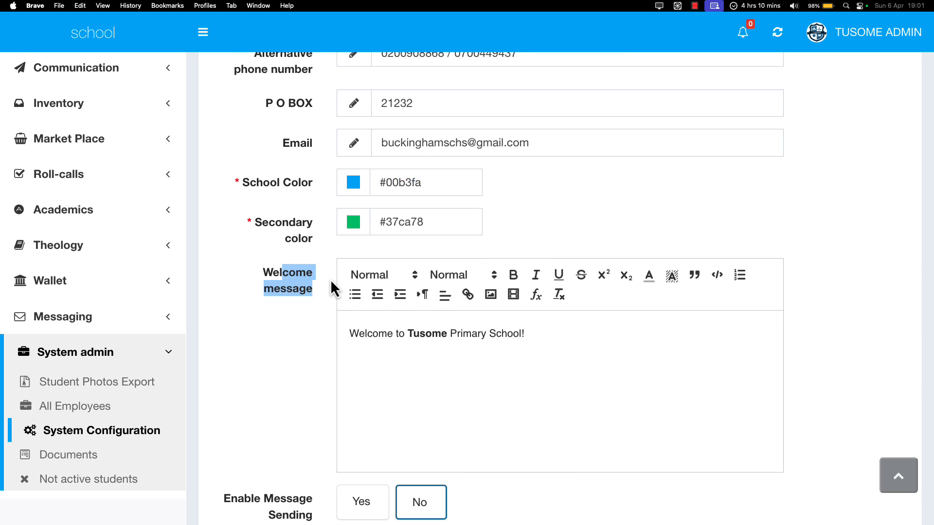
pyautogui.moveTo(372, 333); pyautogui.dragTo(476, 337)
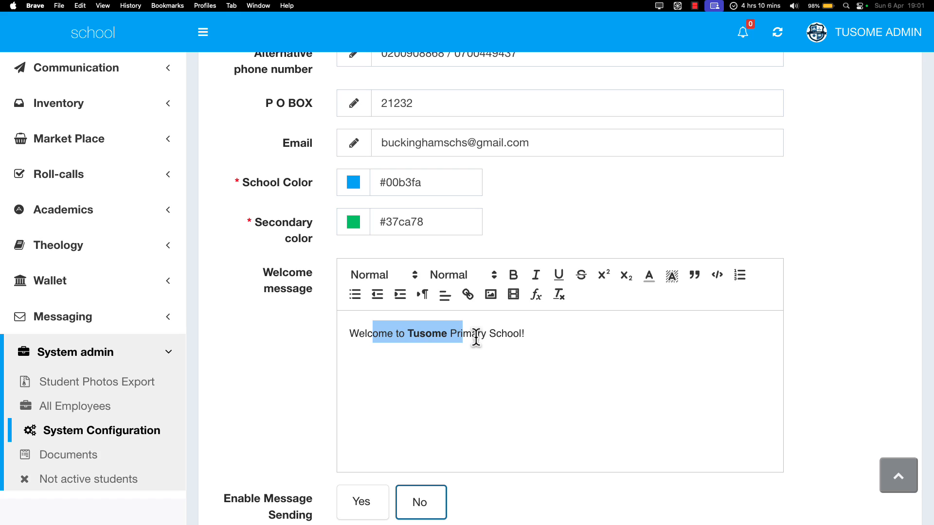
pyautogui.click(454, 335)
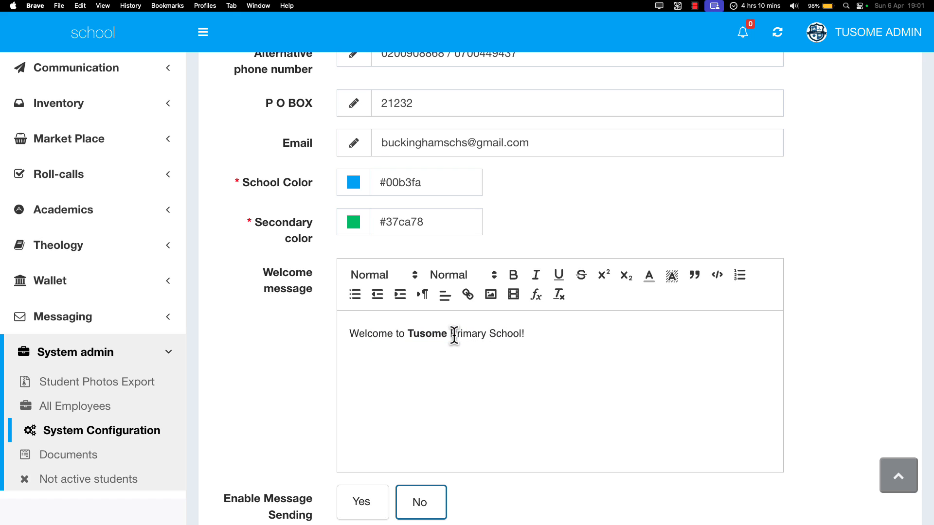
pyautogui.moveTo(388, 333); pyautogui.dragTo(561, 352)
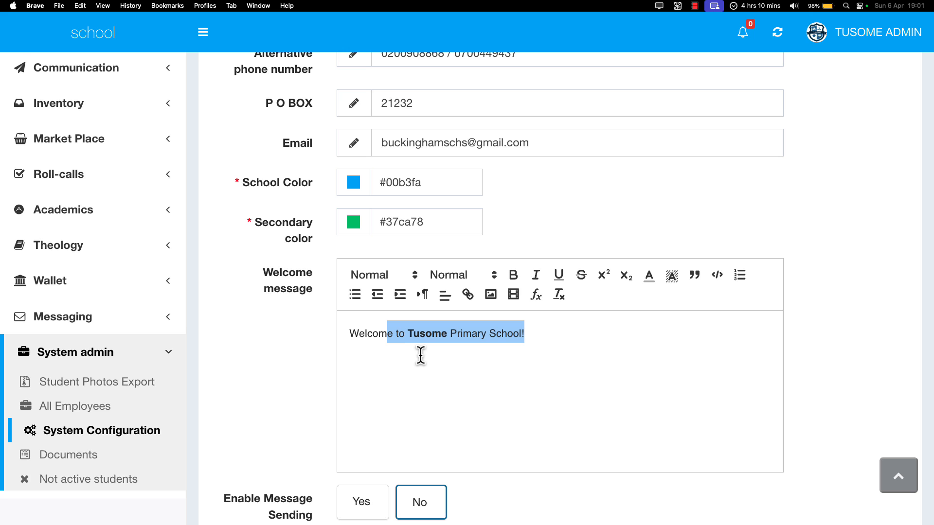
# - Switch Enable Message Sending to Yes and back to No
pyautogui.scroll(-5, 420, 355)
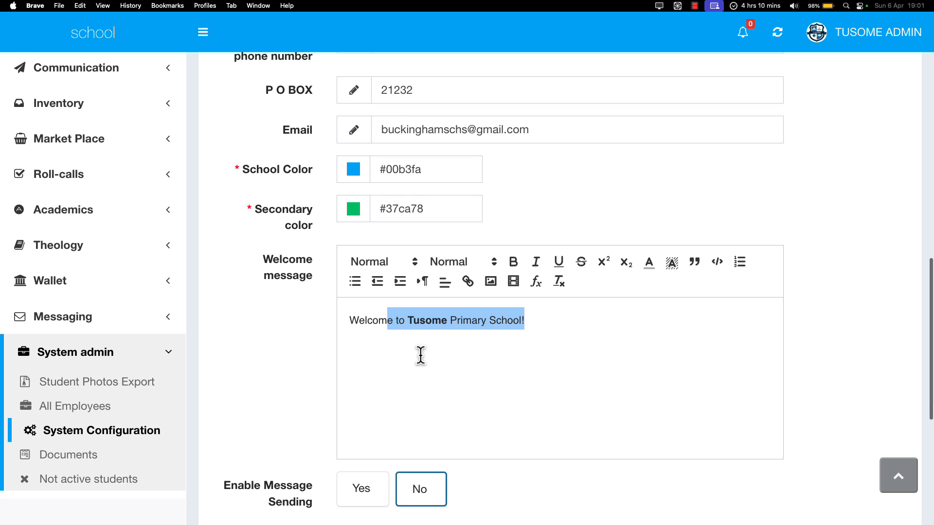
pyautogui.scroll(-3, 421, 355)
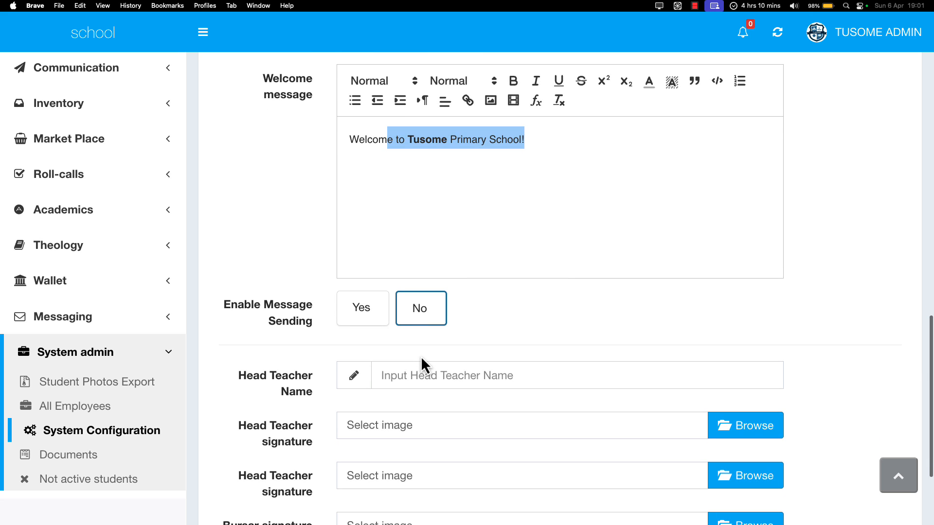
pyautogui.click(366, 318)
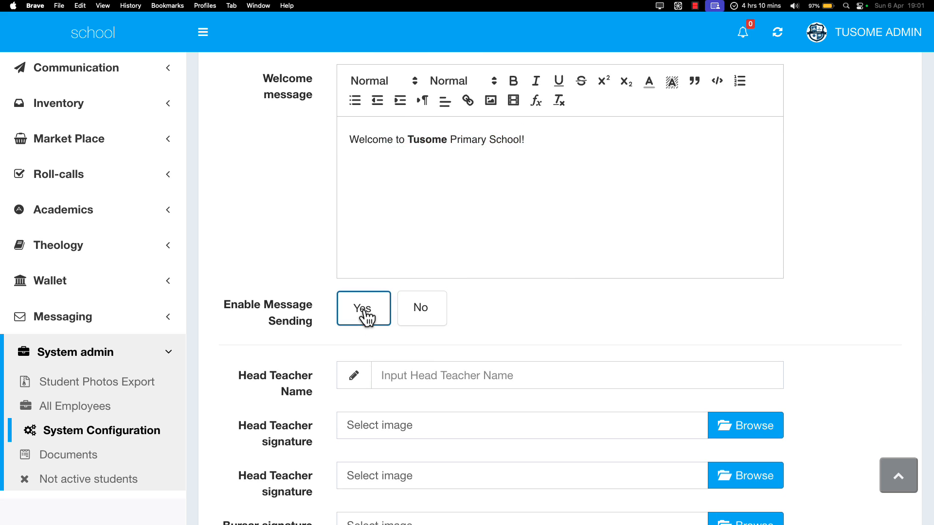
pyautogui.click(411, 319)
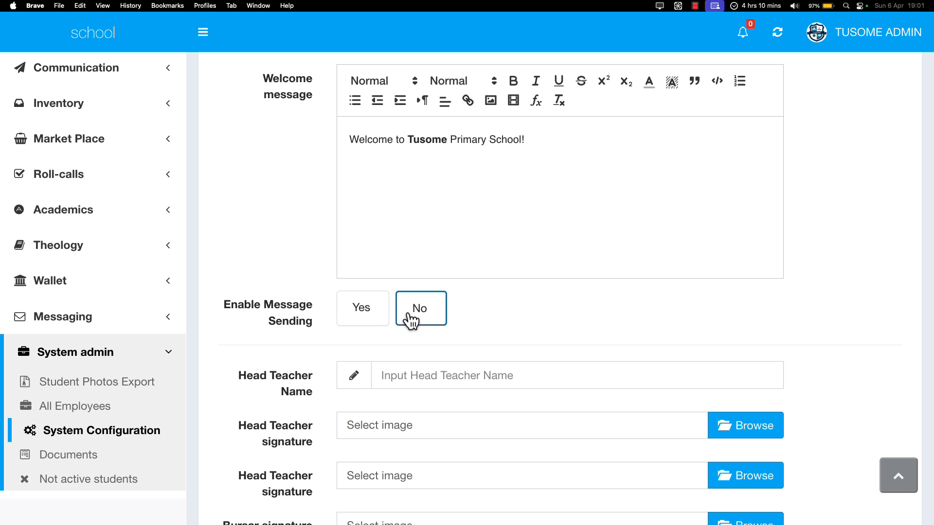
# - Review the Head Teacher Name field in the configuration form
pyautogui.scroll(-3, 411, 319)
pyautogui.moveTo(251, 258); pyautogui.dragTo(301, 261)
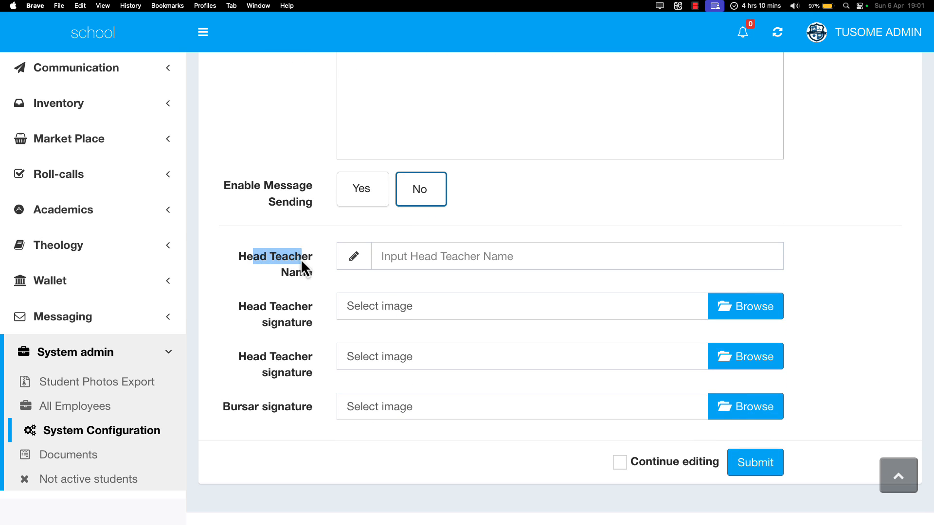
pyautogui.click(397, 267)
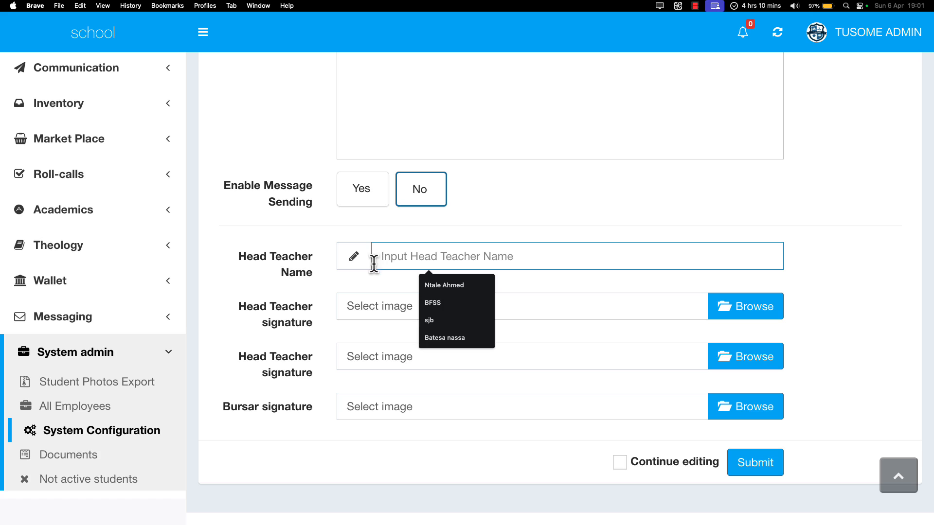
pyautogui.doubleClick(287, 258)
pyautogui.click(410, 262)
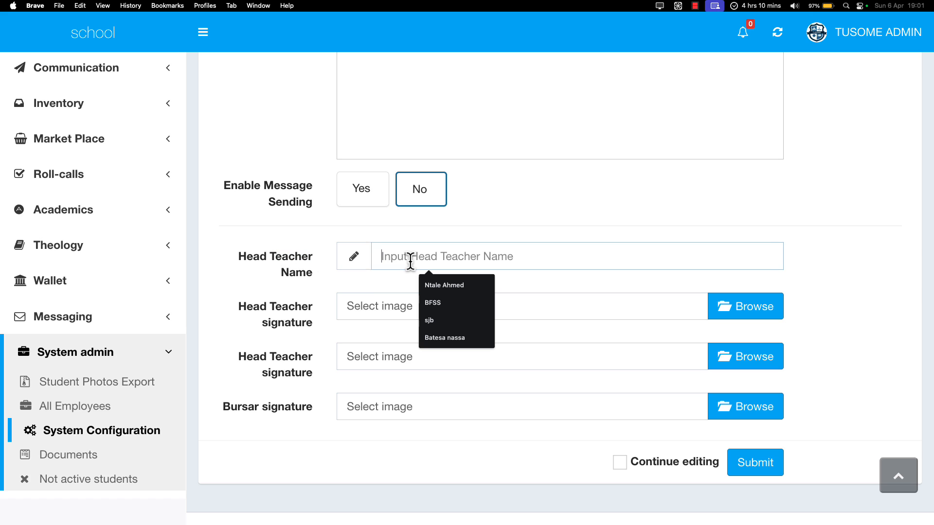
pyautogui.doubleClick(273, 258)
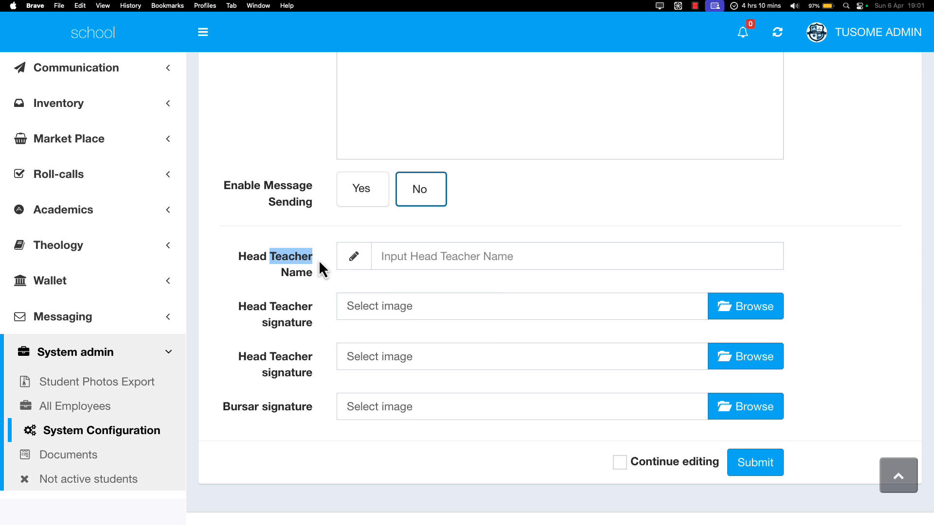
pyautogui.moveTo(319, 259); pyautogui.dragTo(323, 269)
# - Review the head teacher and bursar signature fields, opening the bursar signature's image chooser and cancelling it
pyautogui.moveTo(253, 313)
pyautogui.mouseDown()
pyautogui.moveTo(543, 292)
pyautogui.moveTo(726, 313)
pyautogui.mouseUp()
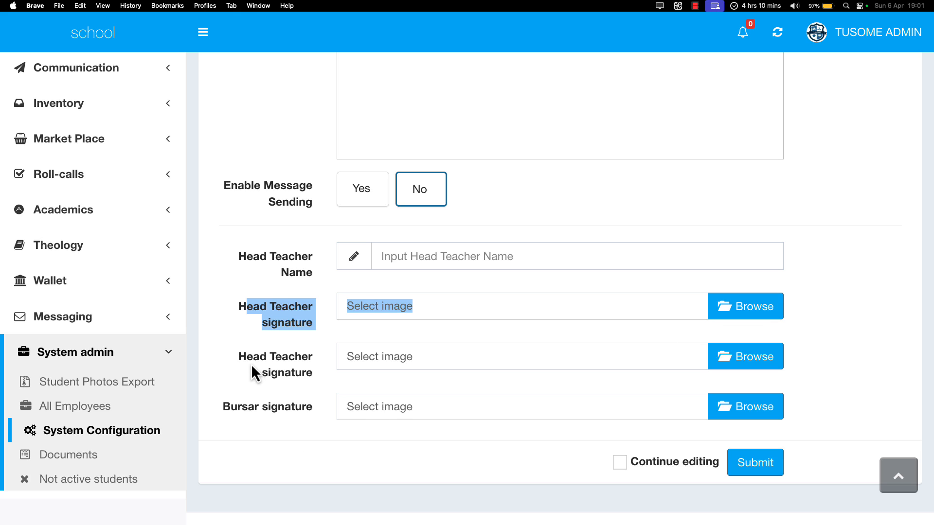
pyautogui.moveTo(252, 361); pyautogui.dragTo(305, 374)
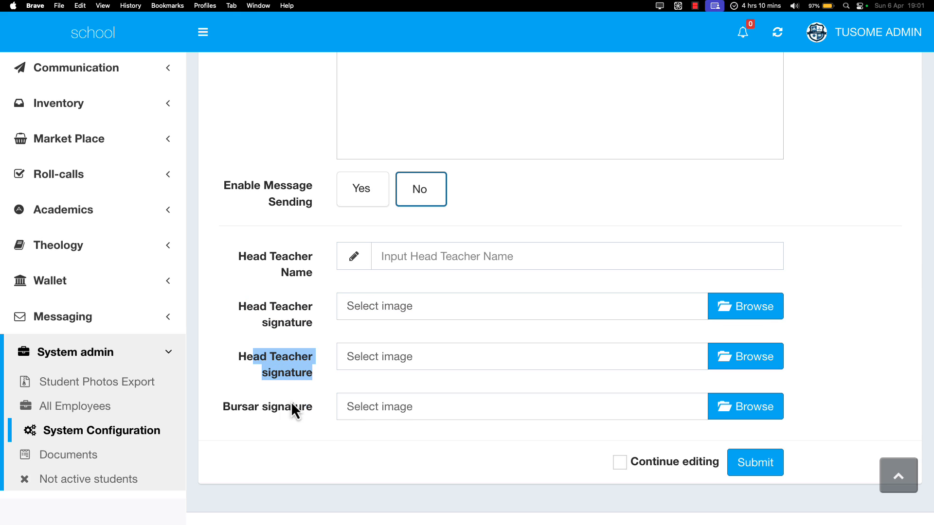
pyautogui.click(238, 407)
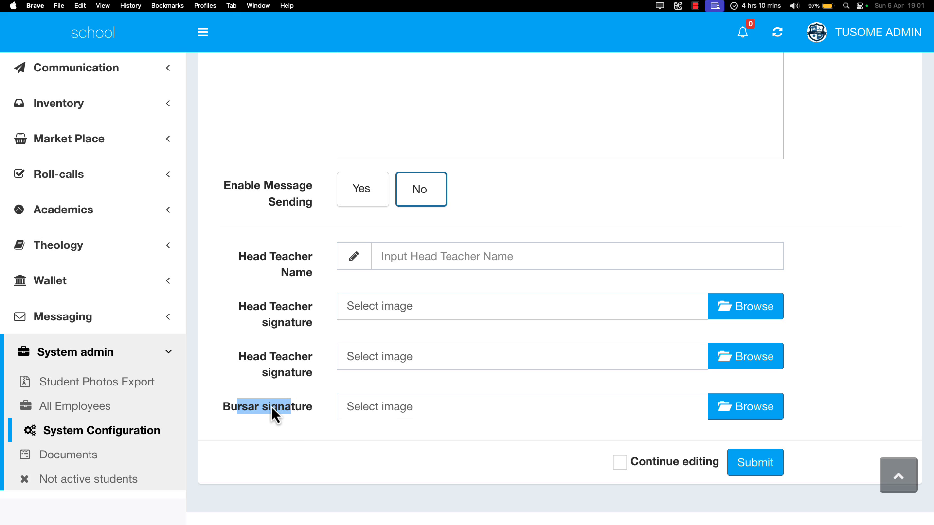
pyautogui.click(253, 409)
pyautogui.click(728, 407)
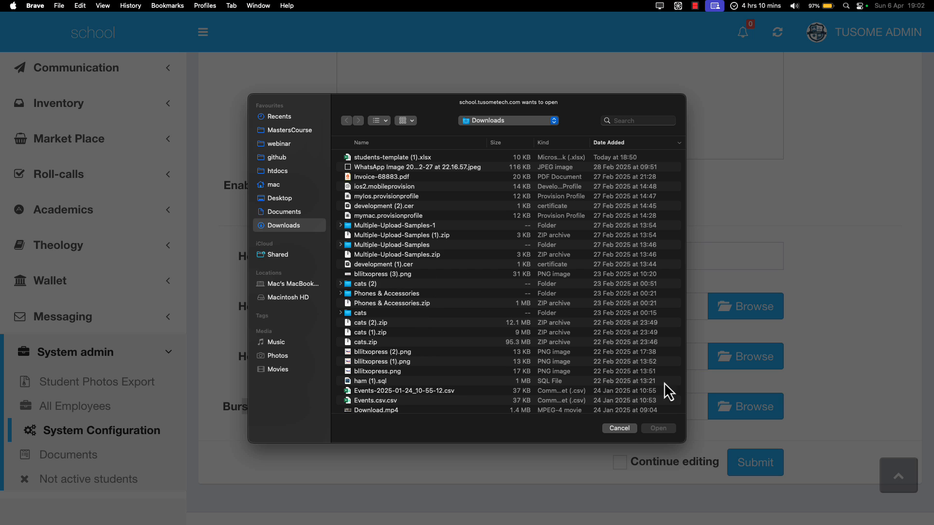
pyautogui.click(622, 429)
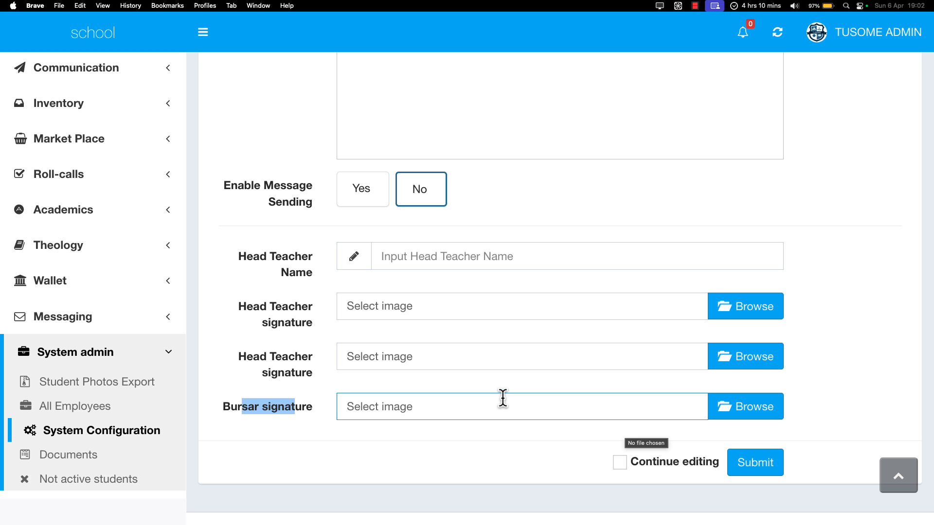
# - Look over the whole configuration form once more, from the school name to the signature fields
pyautogui.scroll(10, 502, 398)
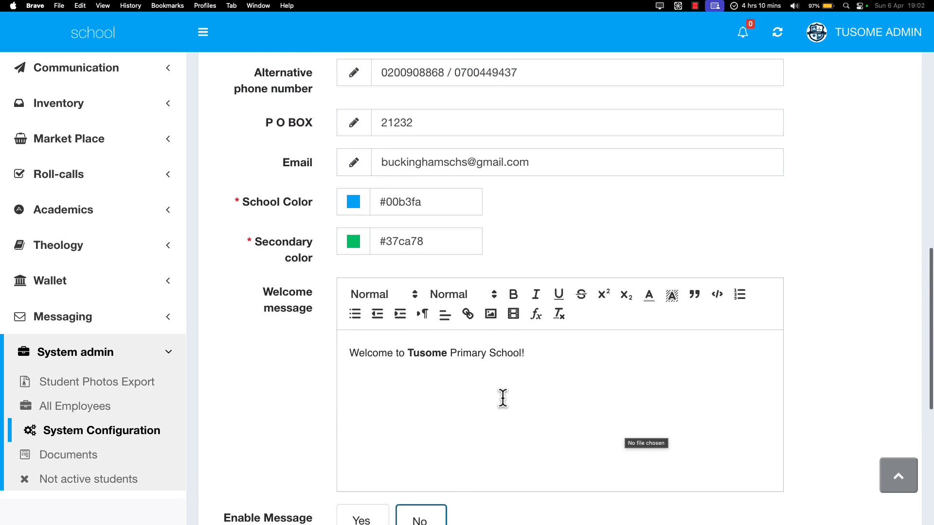
pyautogui.scroll(-10, 498, 448)
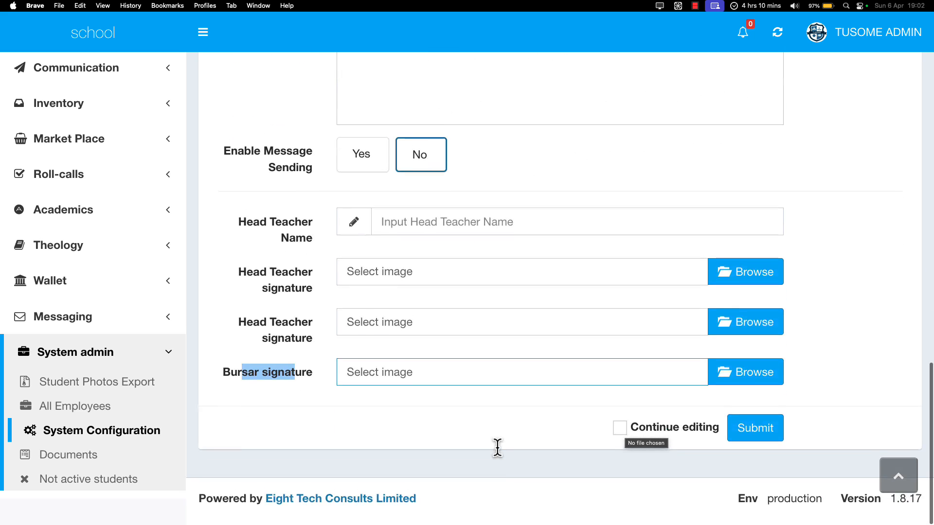
pyautogui.scroll(10, 497, 449)
pyautogui.scroll(-10, 498, 449)
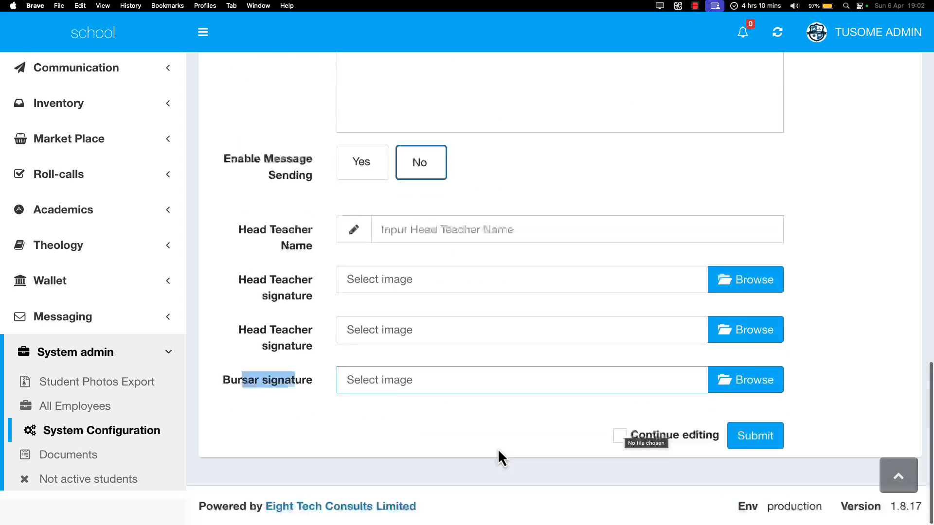
pyautogui.scroll(8, 498, 448)
pyautogui.scroll(15, 497, 449)
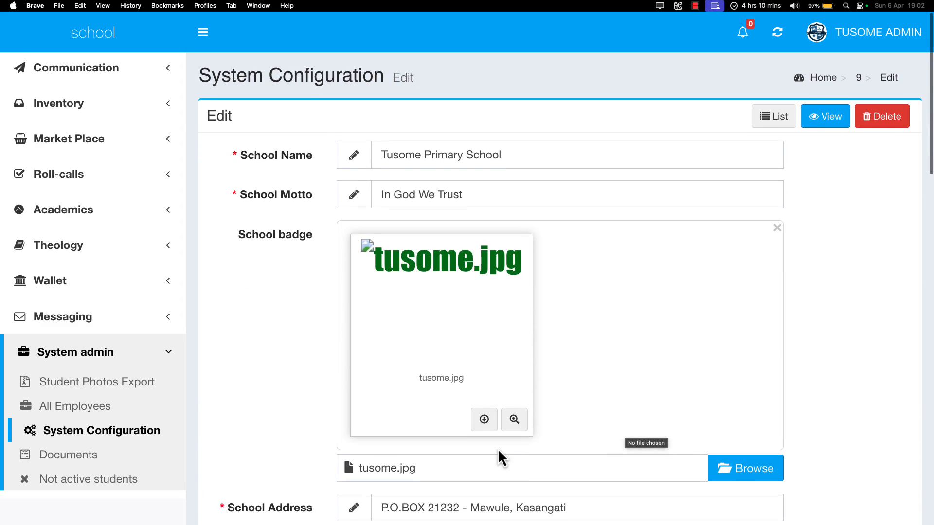
pyautogui.scroll(-6, 497, 448)
pyautogui.scroll(-10, 497, 448)
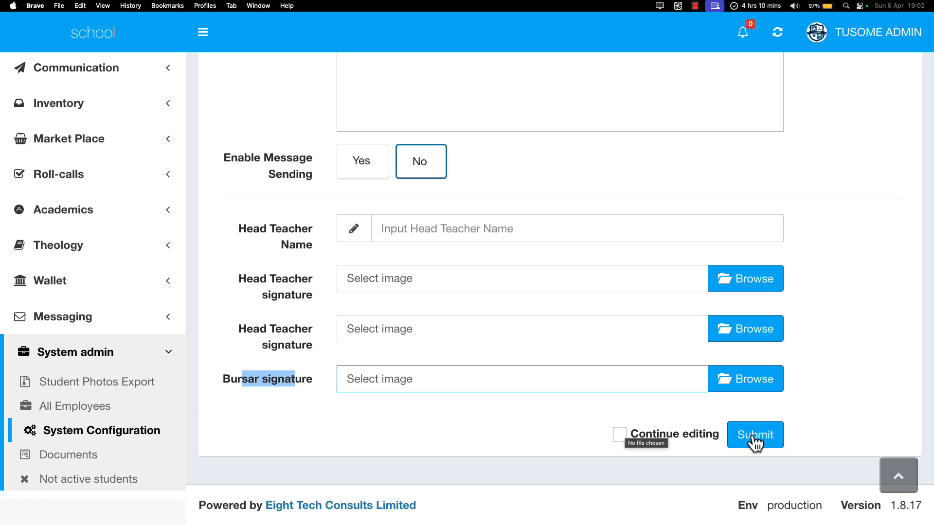
# - Leave the configuration form without submitting, go to the Documents list and open the Admission letter for editing
pyautogui.click(116, 437)
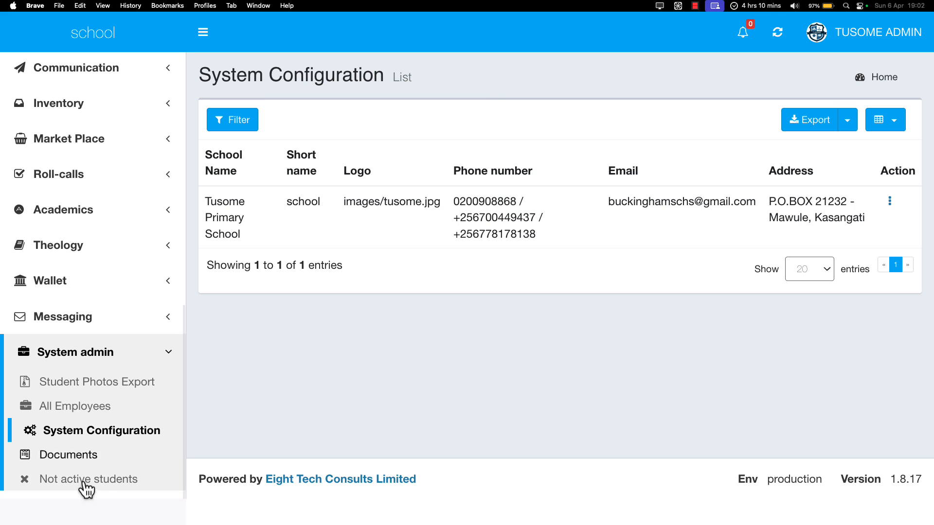
pyautogui.click(89, 457)
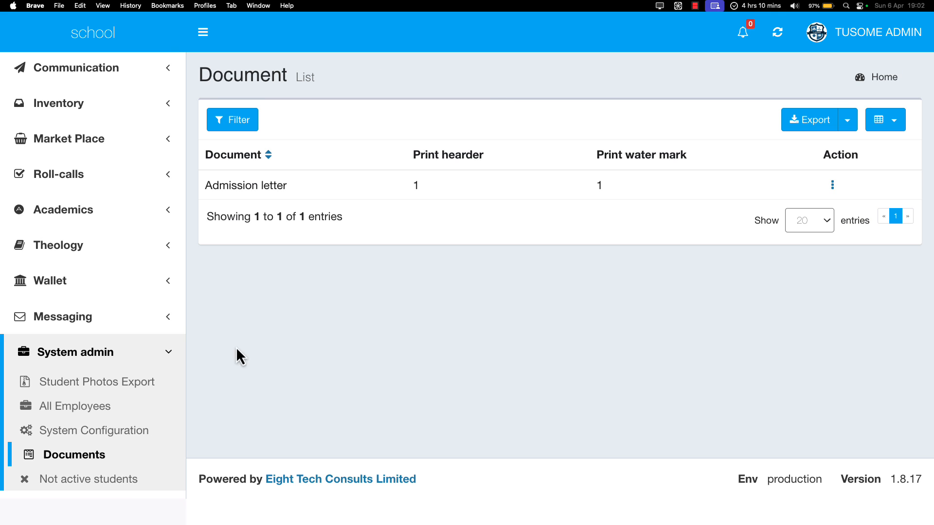
pyautogui.moveTo(237, 186); pyautogui.dragTo(341, 192)
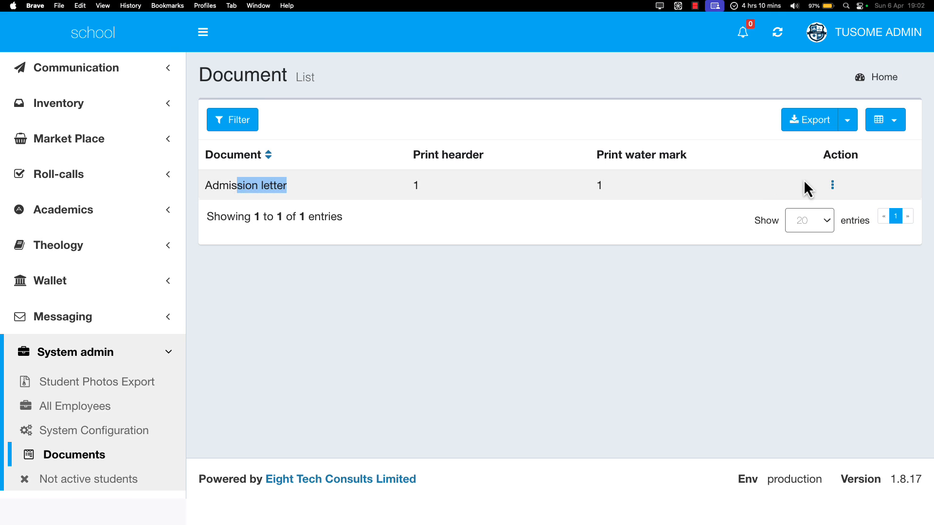
pyautogui.moveTo(228, 193); pyautogui.dragTo(324, 191)
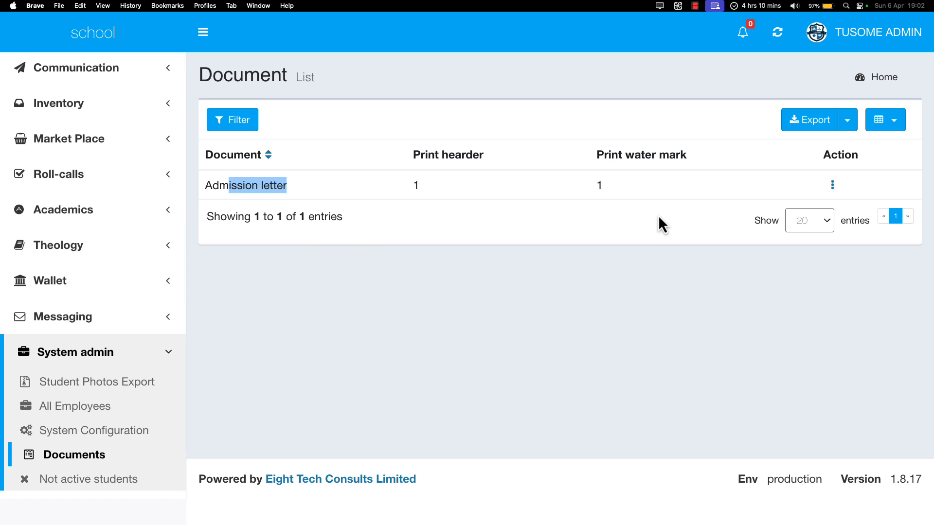
pyautogui.click(832, 185)
pyautogui.click(826, 198)
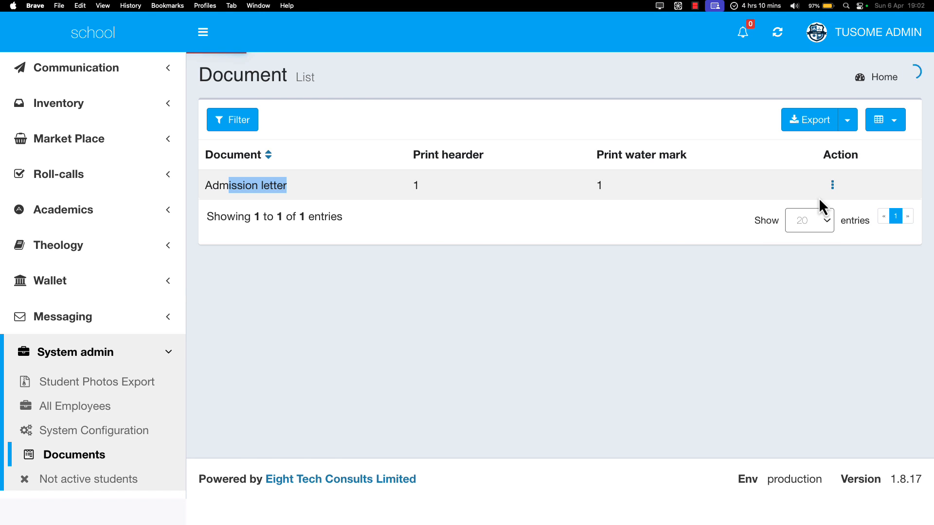
# - Compare the [STUDENT_NAME] key word with its placeholder in the admission letter's text
pyautogui.scroll(-2, 366, 270)
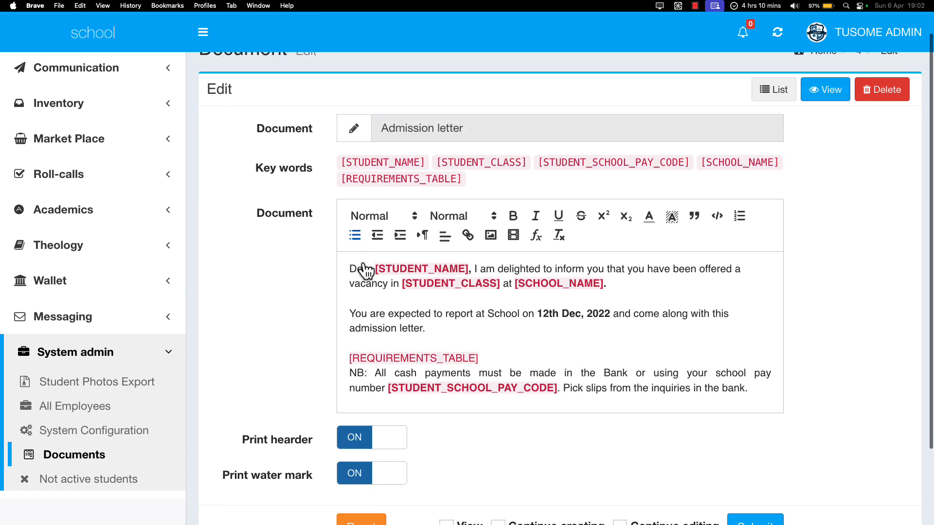
pyautogui.scroll(-1, 365, 270)
pyautogui.moveTo(336, 146); pyautogui.dragTo(417, 149)
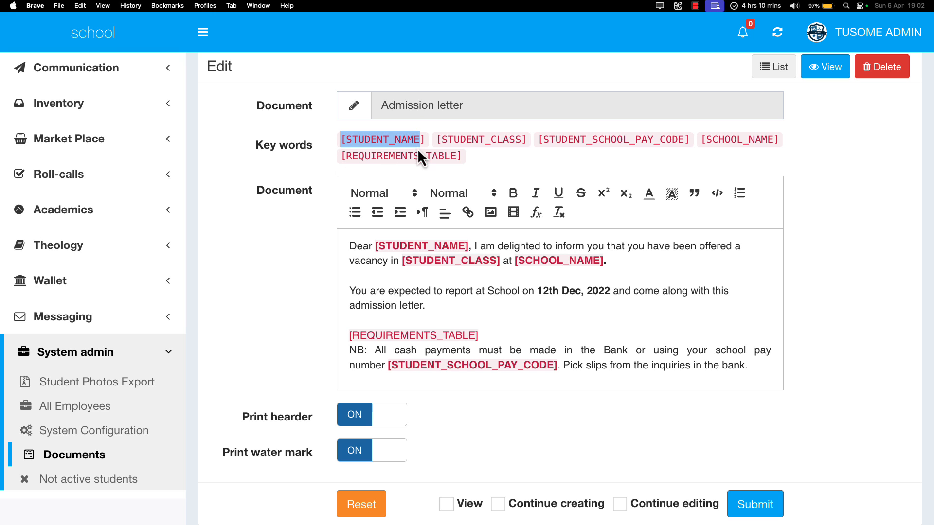
pyautogui.moveTo(468, 245); pyautogui.dragTo(374, 252)
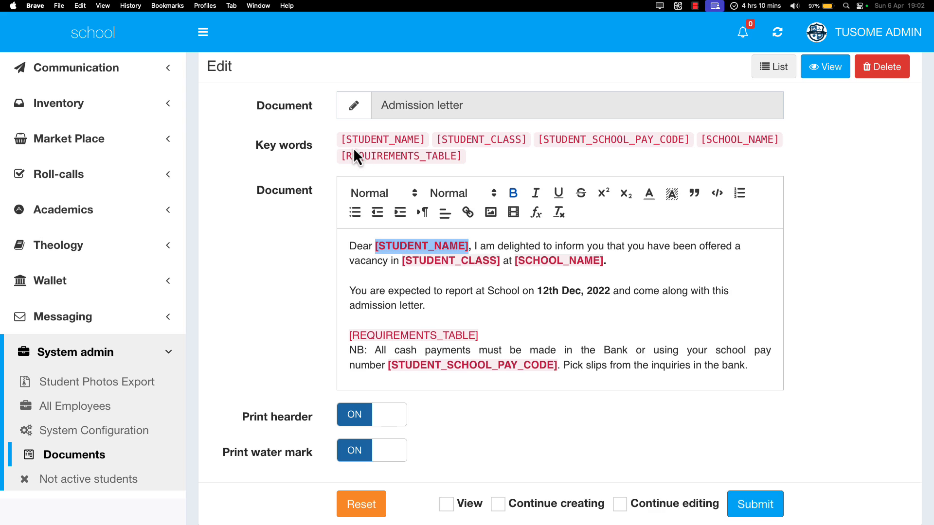
pyautogui.moveTo(343, 141)
pyautogui.mouseDown()
pyautogui.moveTo(425, 140)
pyautogui.moveTo(340, 143)
pyautogui.mouseUp()
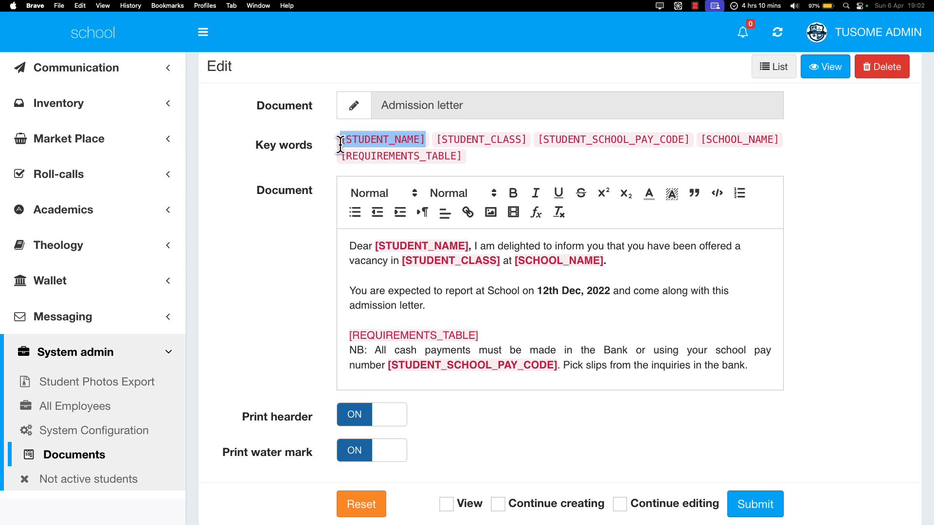
pyautogui.click(407, 245)
# - Read through the admission letter's body text, including its placeholders, required items and closing paragraph
pyautogui.scroll(-10, 418, 263)
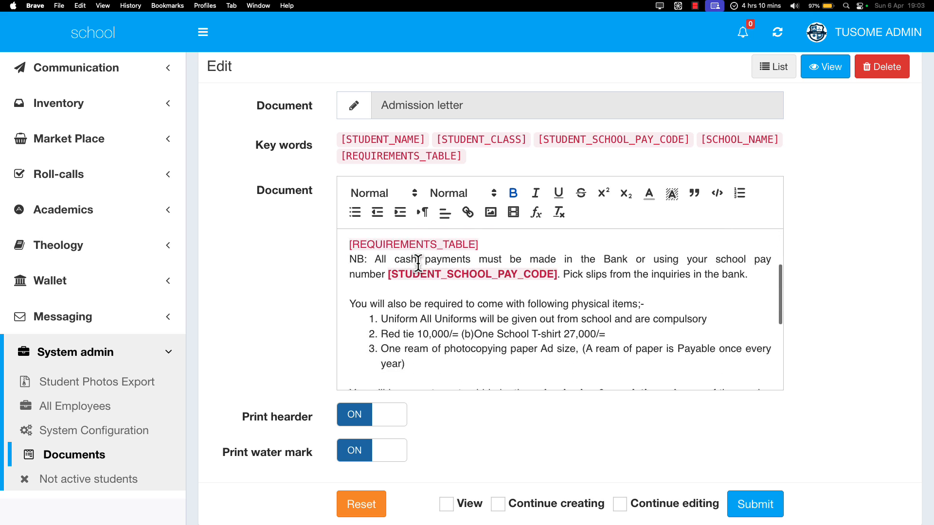
pyautogui.scroll(10, 417, 263)
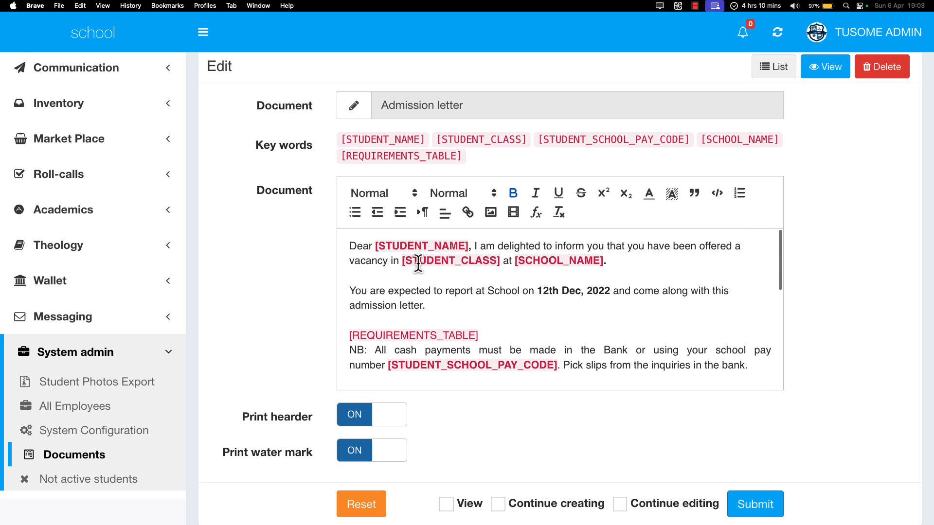
pyautogui.scroll(-5, 418, 264)
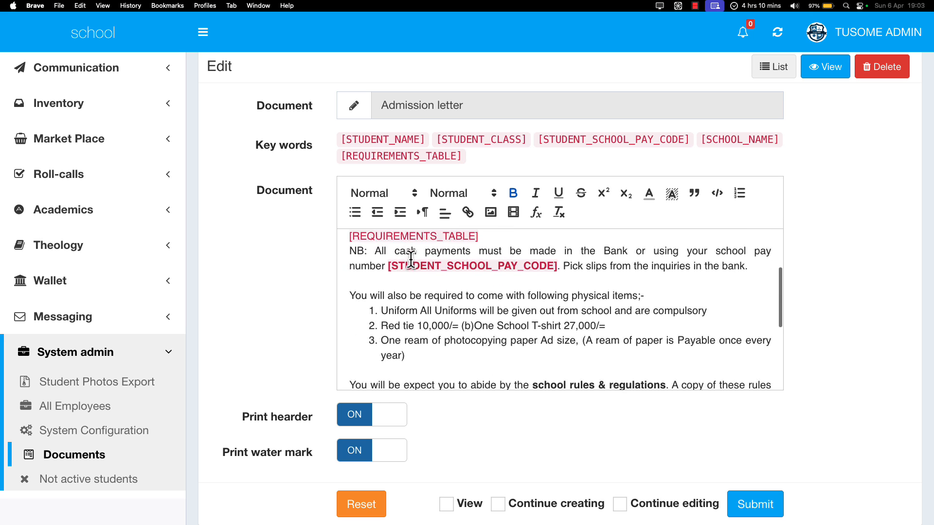
pyautogui.scroll(6, 410, 256)
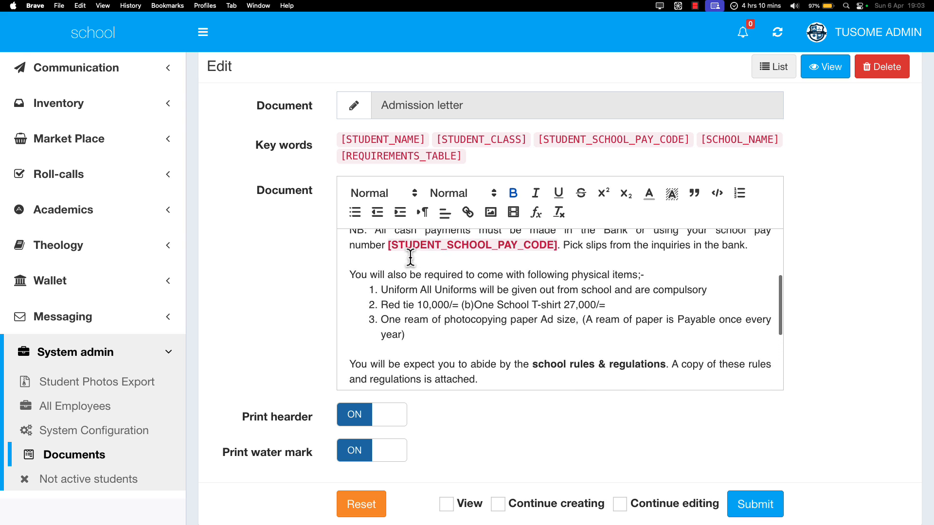
pyautogui.scroll(-1, 410, 257)
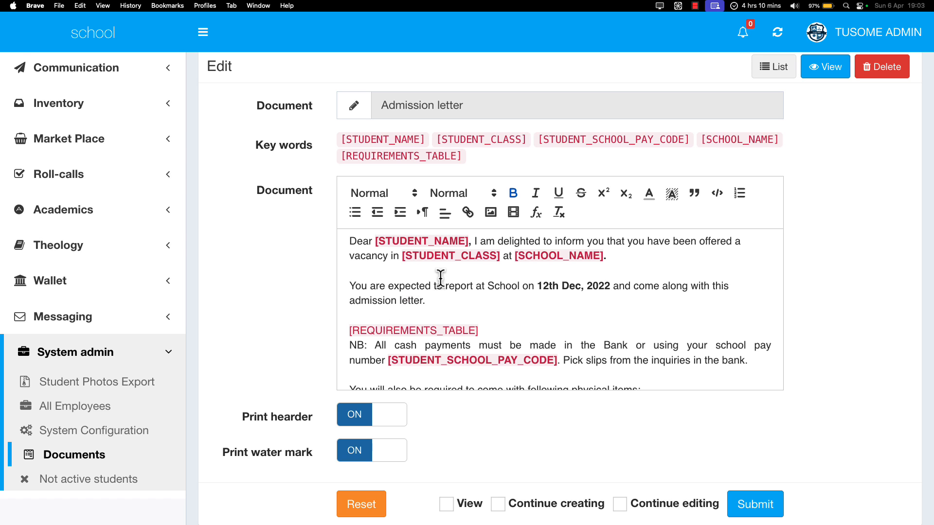
pyautogui.scroll(-6, 440, 278)
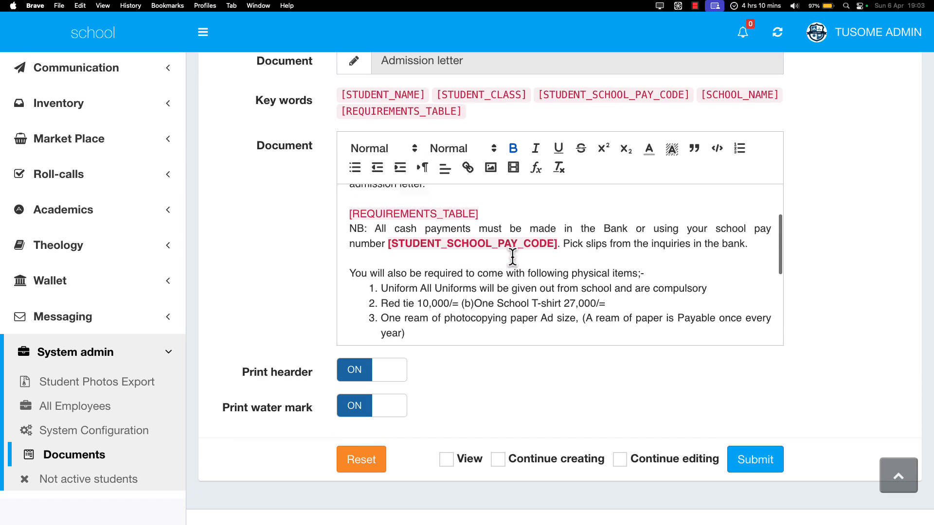
pyautogui.scroll(-5, 511, 258)
# - Switch both Print hearder and Print water mark to OFF for the admission letter
pyautogui.scroll(-1, 354, 389)
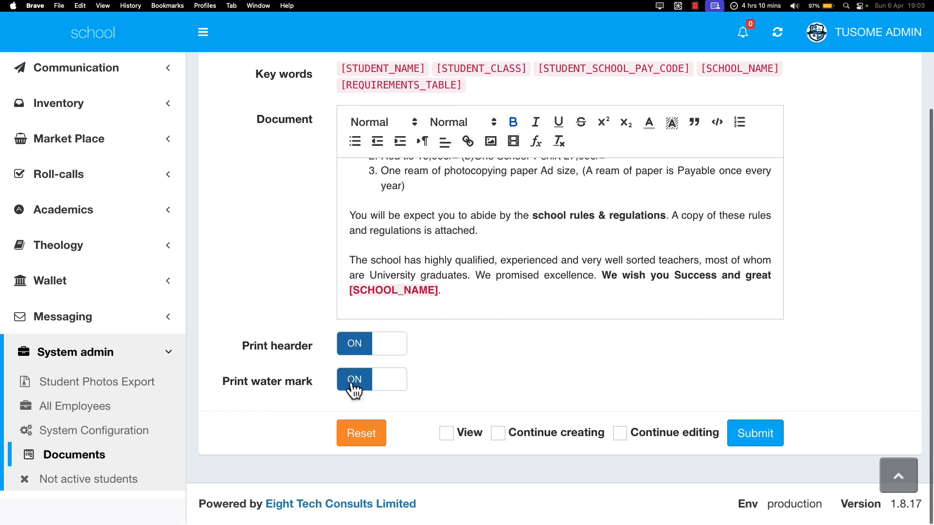
pyautogui.click(384, 347)
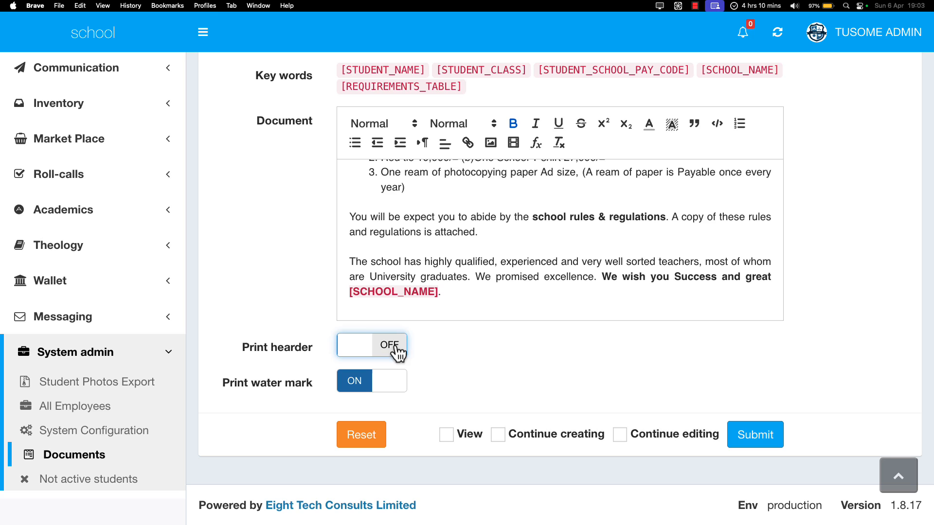
pyautogui.click(391, 347)
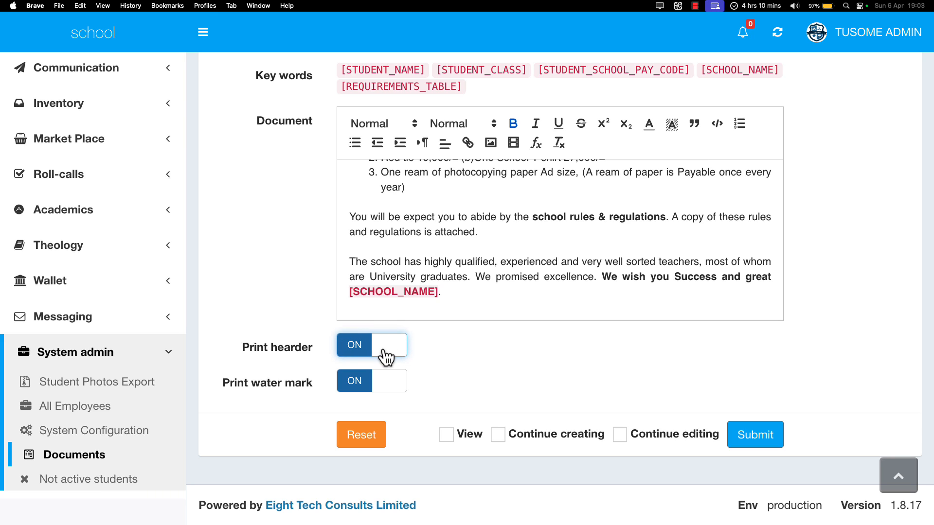
pyautogui.click(380, 351)
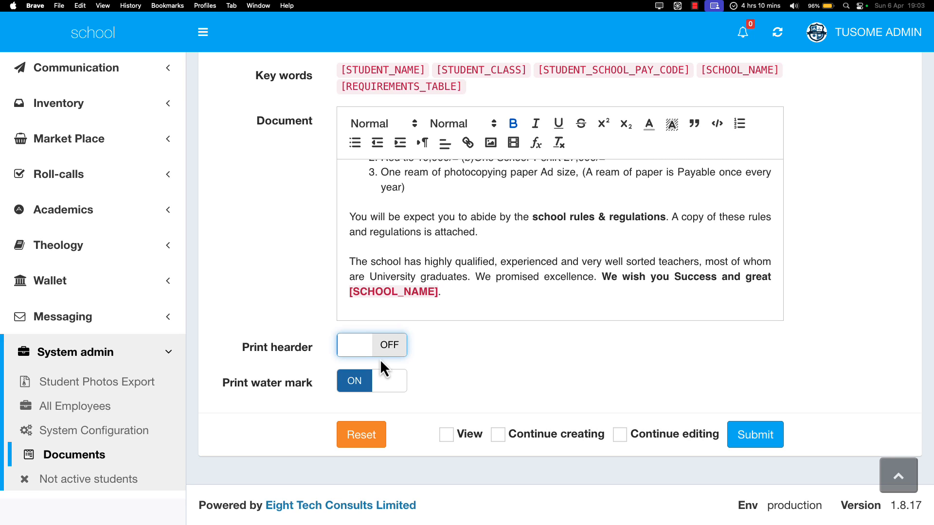
pyautogui.moveTo(235, 384); pyautogui.dragTo(311, 382)
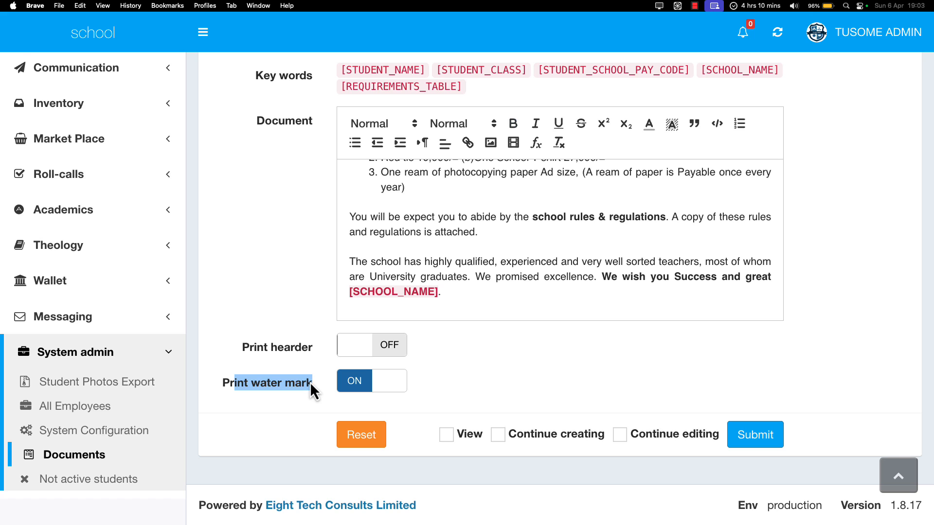
pyautogui.click(374, 389)
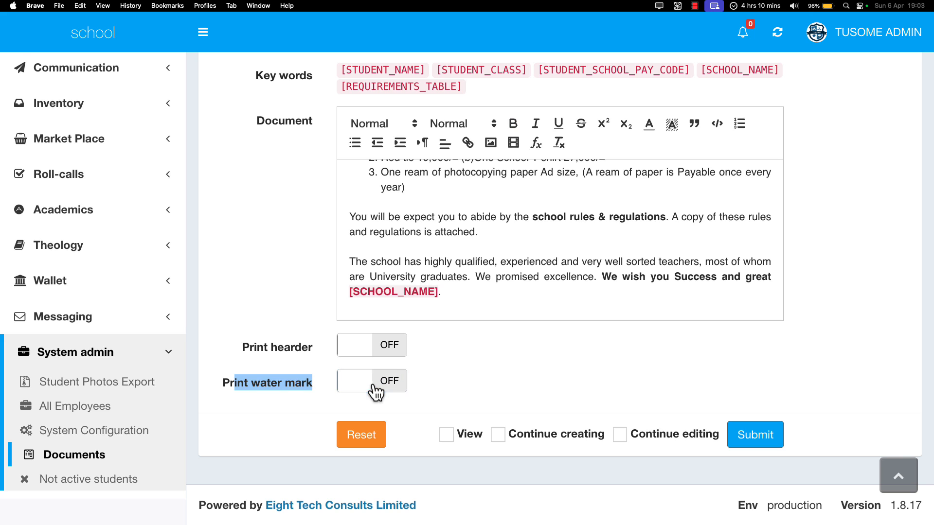
# - Switch Print water mark to ON for the admission letter and return to the Documents list without submitting
pyautogui.click(375, 388)
pyautogui.scroll(5, 379, 387)
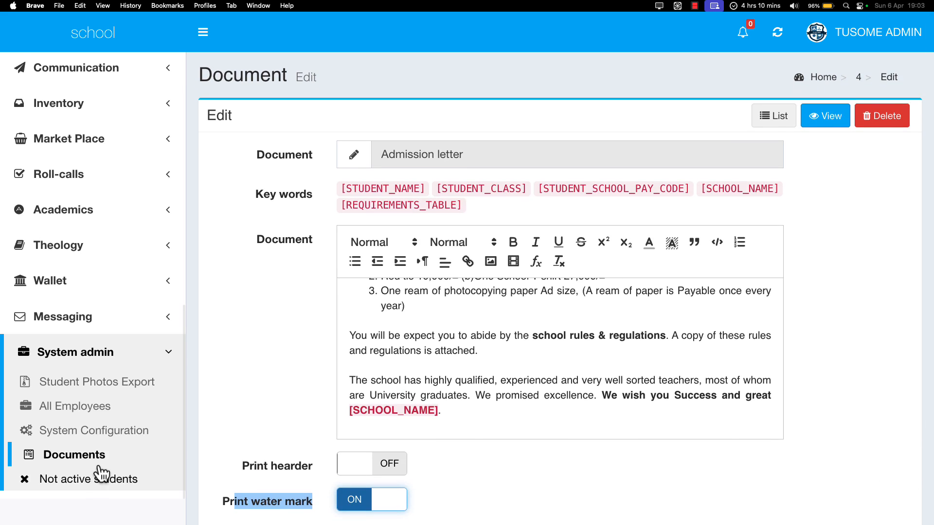
pyautogui.scroll(-5, 823, 185)
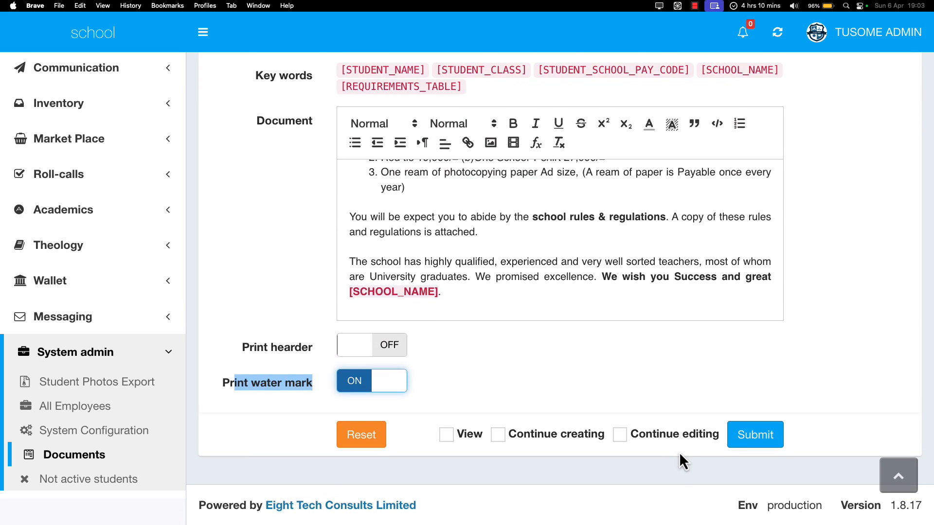
pyautogui.click(69, 453)
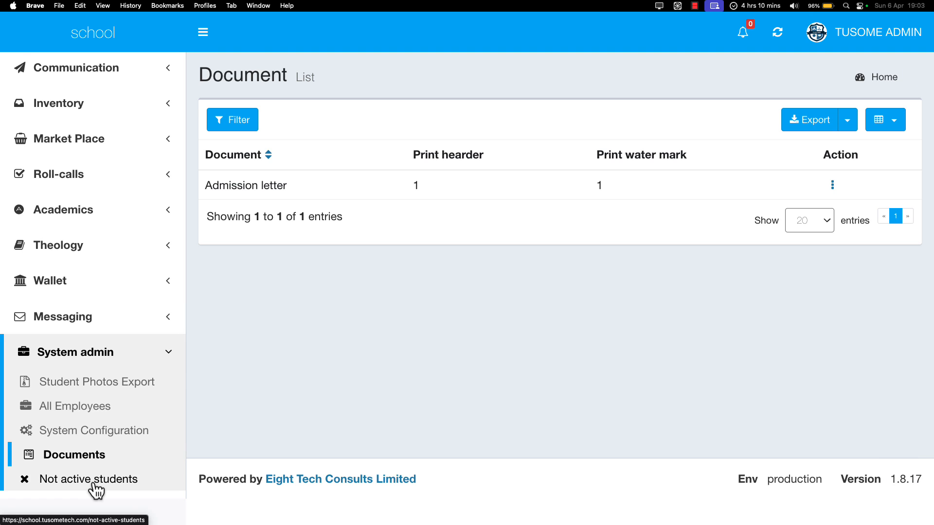
# - Open the list of not active students and look through the full list of all employees
pyautogui.click(93, 481)
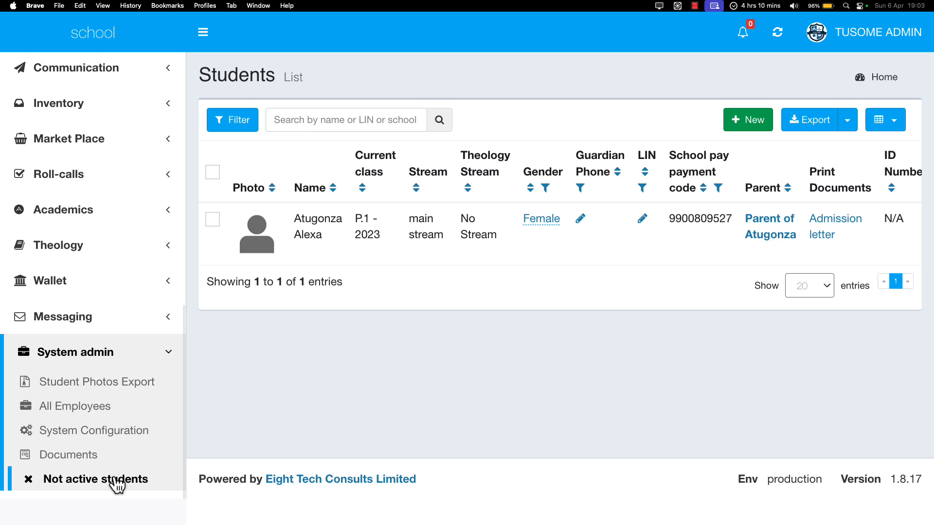
pyautogui.click(63, 409)
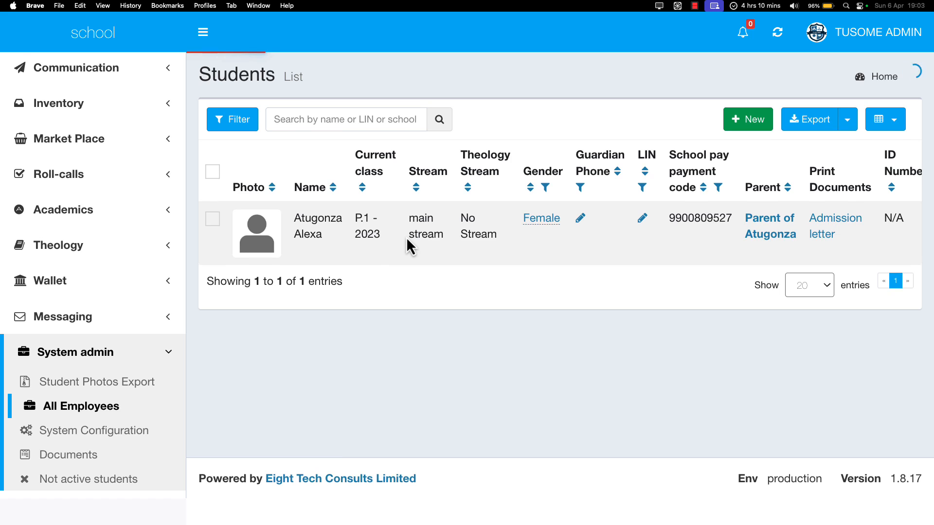
pyautogui.scroll(-15, 363, 379)
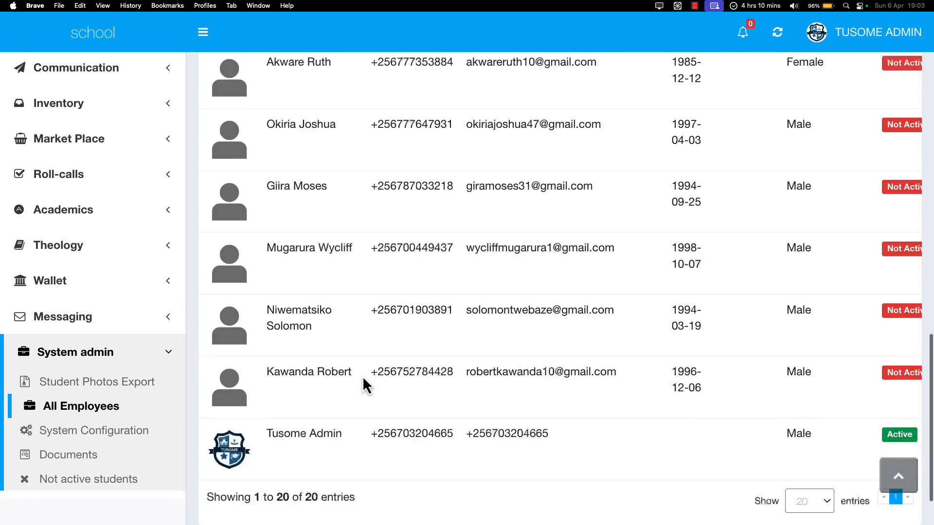
pyautogui.scroll(15, 363, 385)
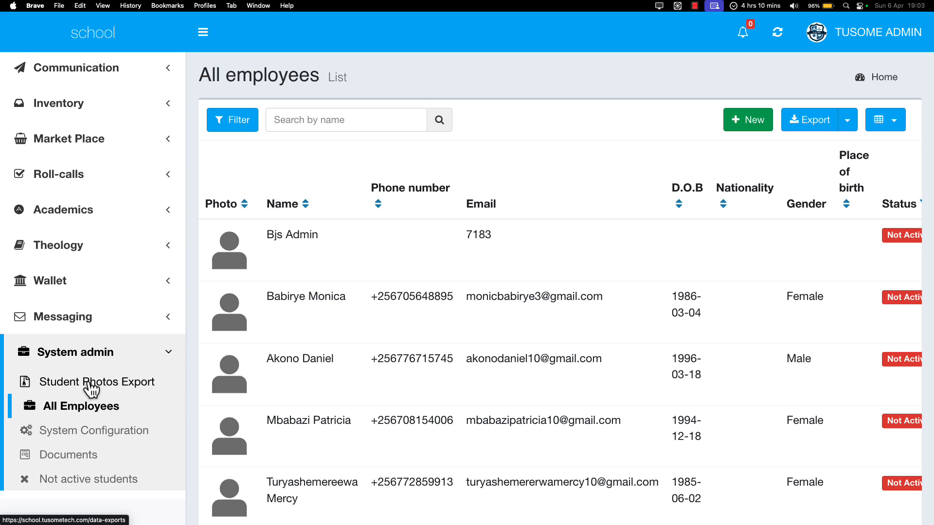
# - Go to Student Photos Export and open the form for a new export to view its Target Type choices
pyautogui.click(91, 387)
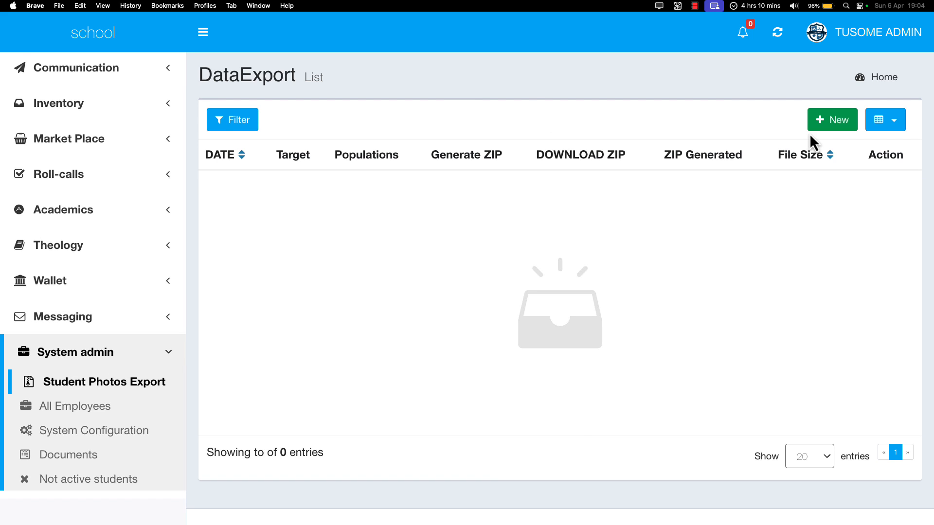
pyautogui.click(823, 122)
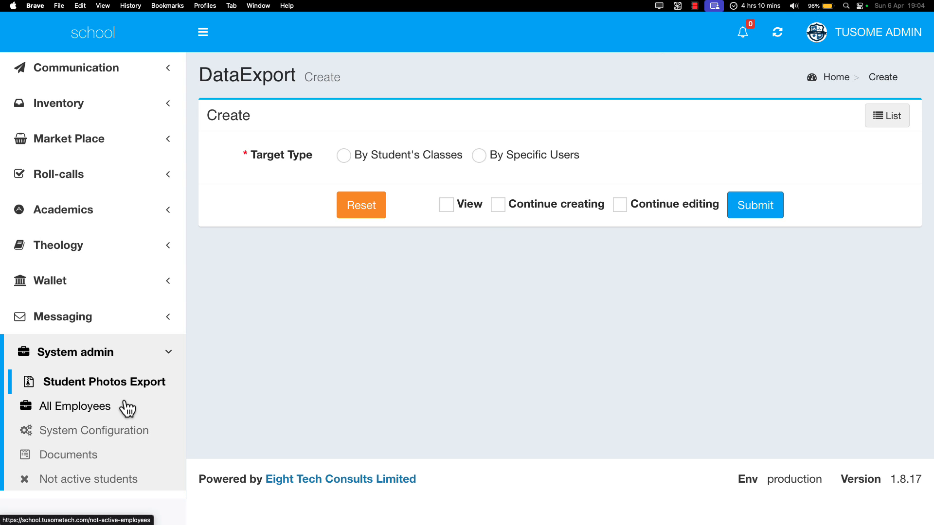
pyautogui.scroll(15, 127, 408)
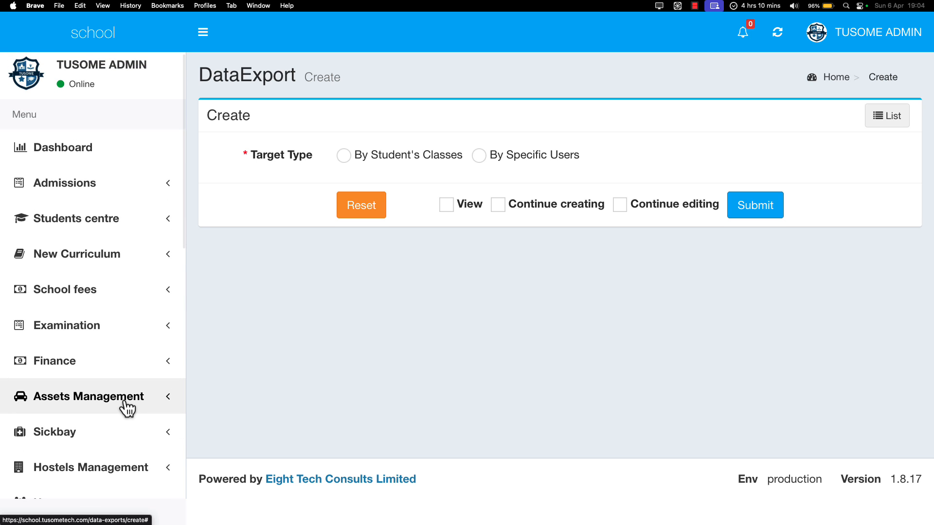
pyautogui.scroll(-10, 127, 409)
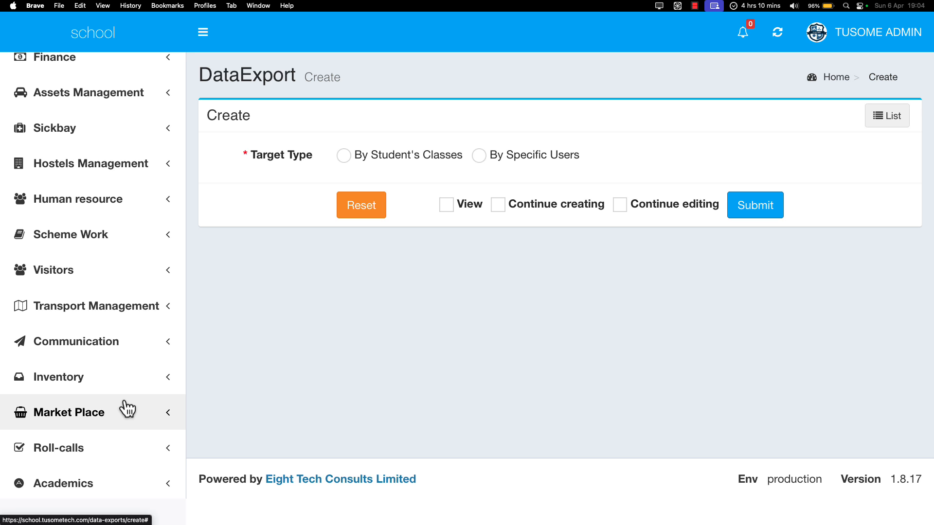
pyautogui.hotkey('ctrl', 'Left')
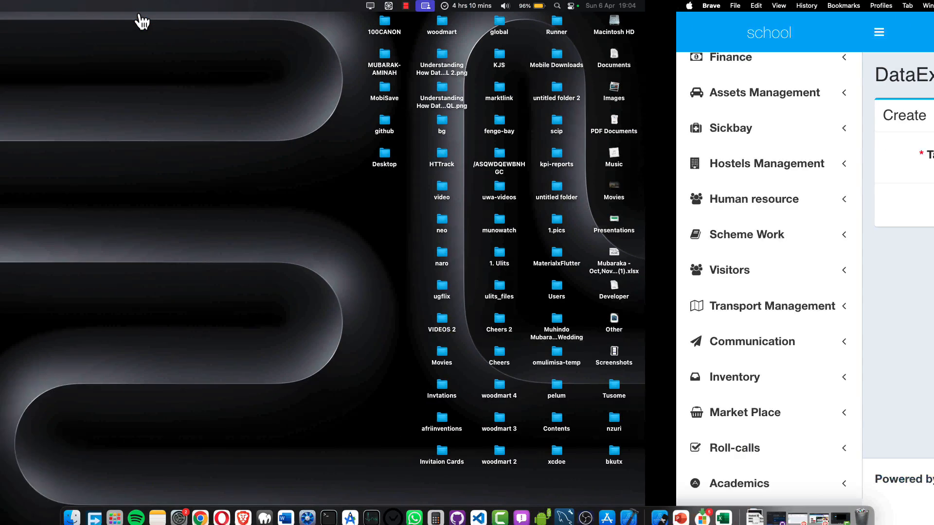